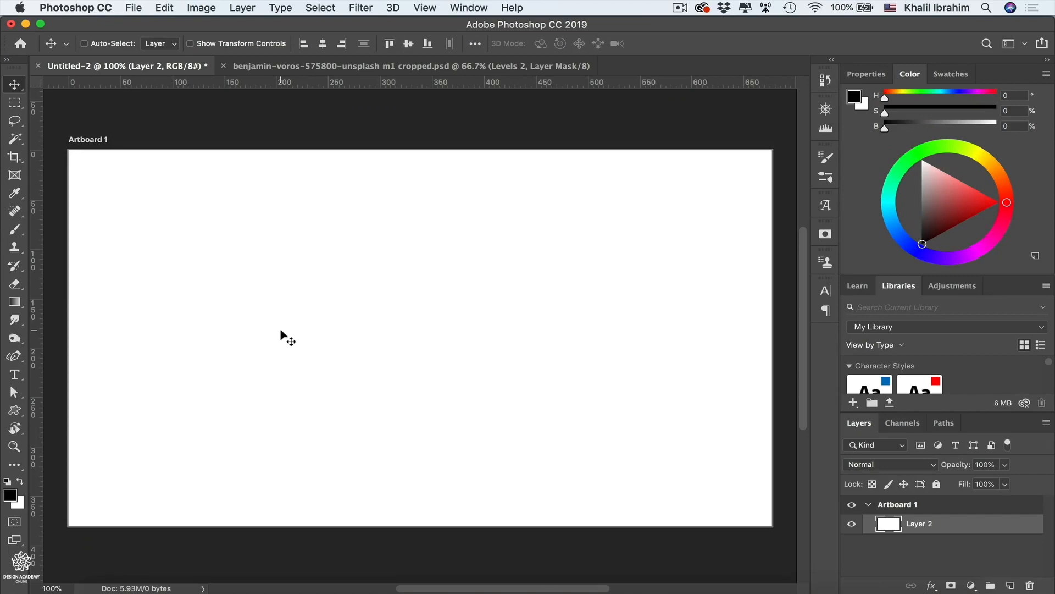
Choose the Hard Round preset for the Brush tool and open its Brush Settings.
key("b")
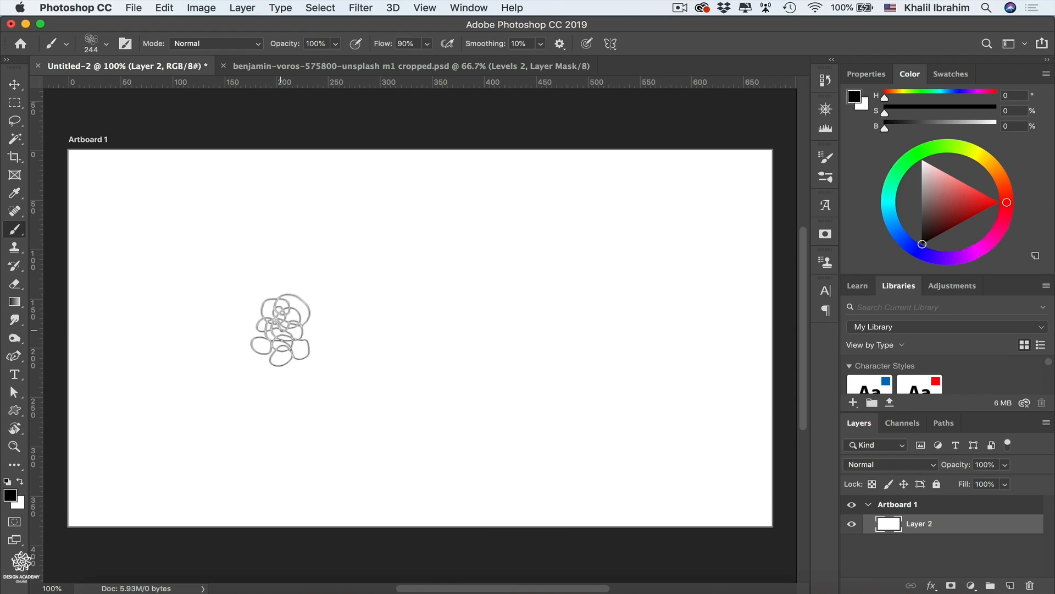
left_click(826, 178)
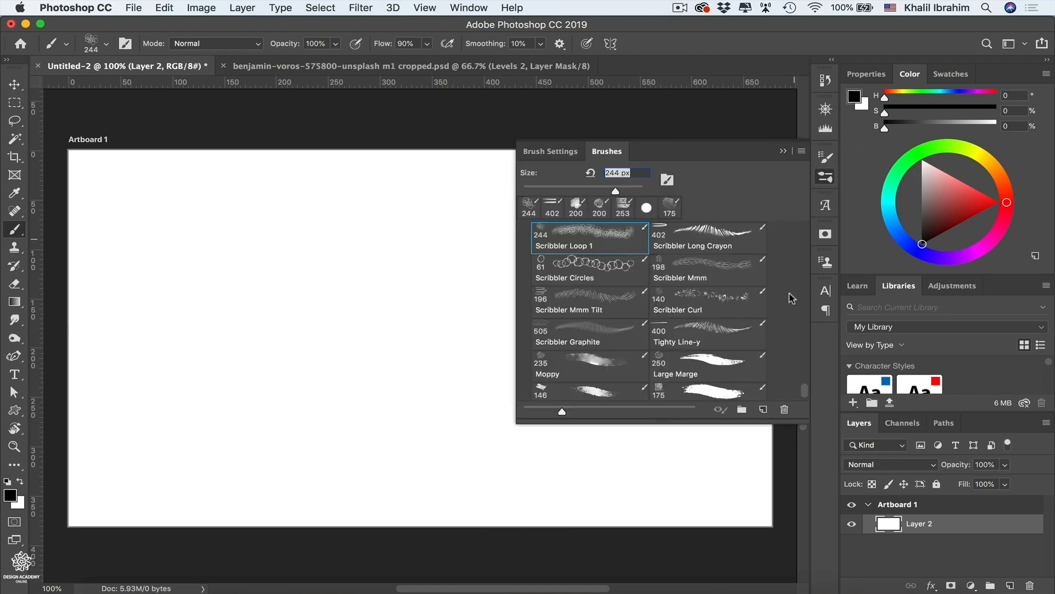
left_click_drag(805, 392, 823, 202)
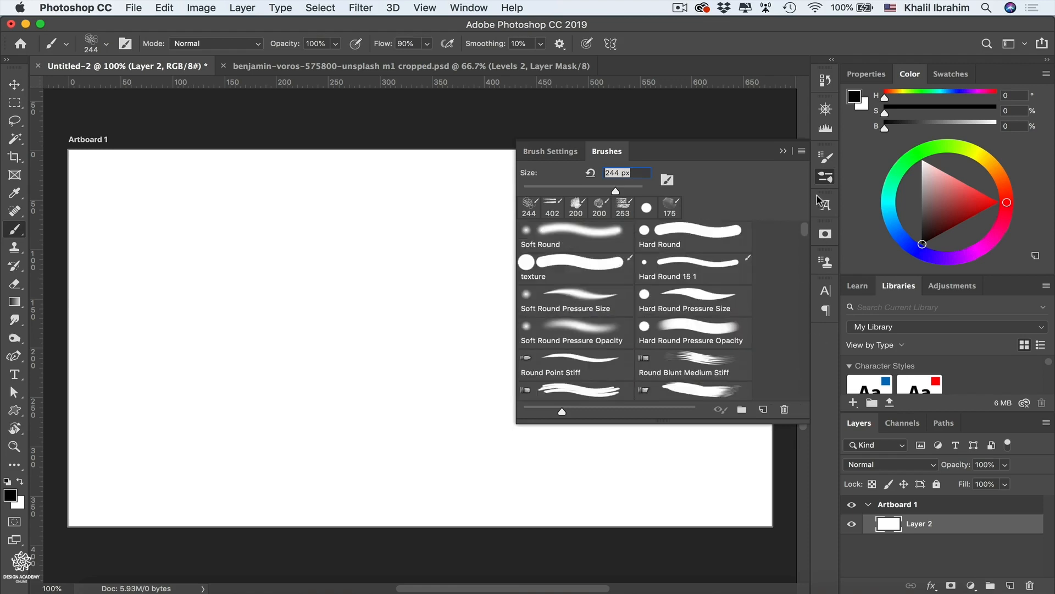
left_click(691, 236)
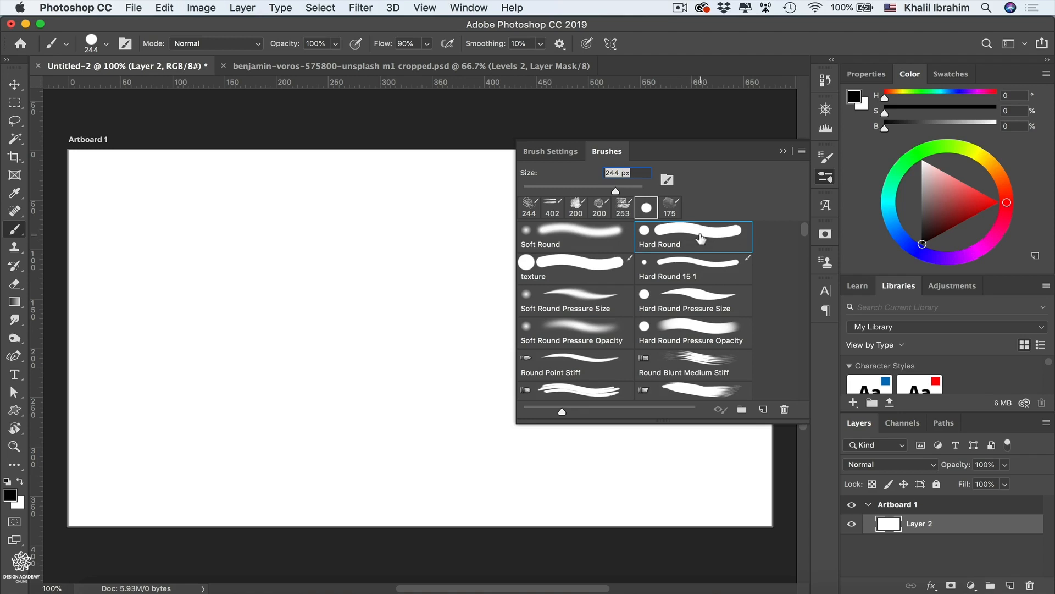
left_click(553, 155)
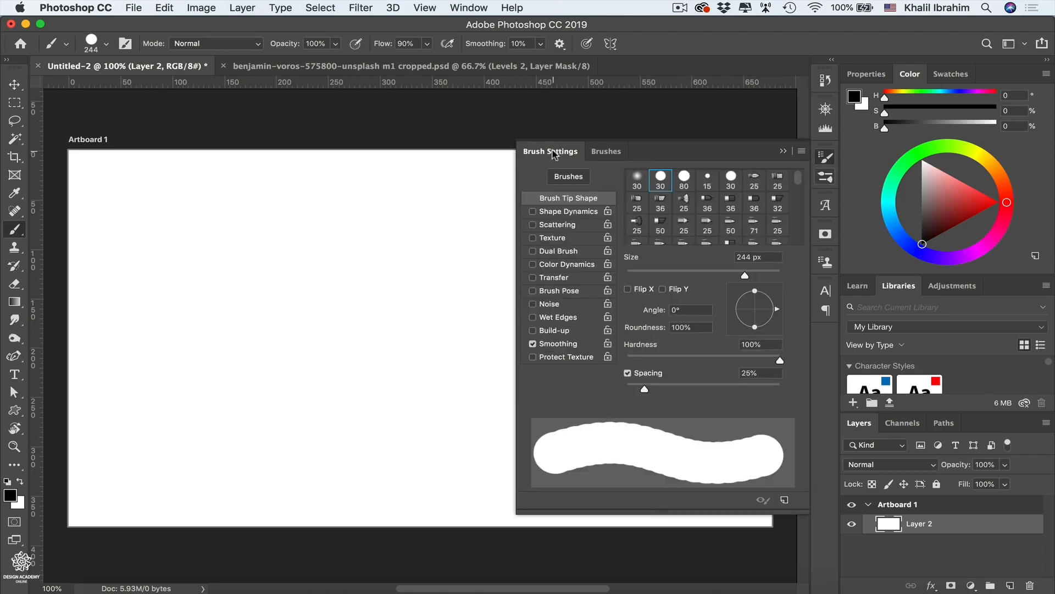
left_click(469, 8)
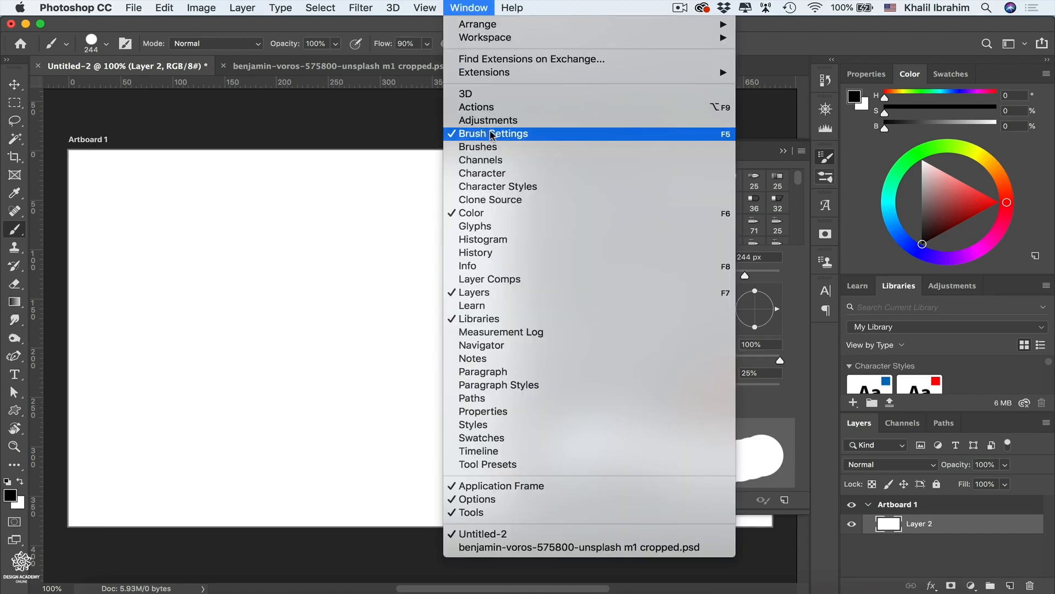
left_click(574, 138)
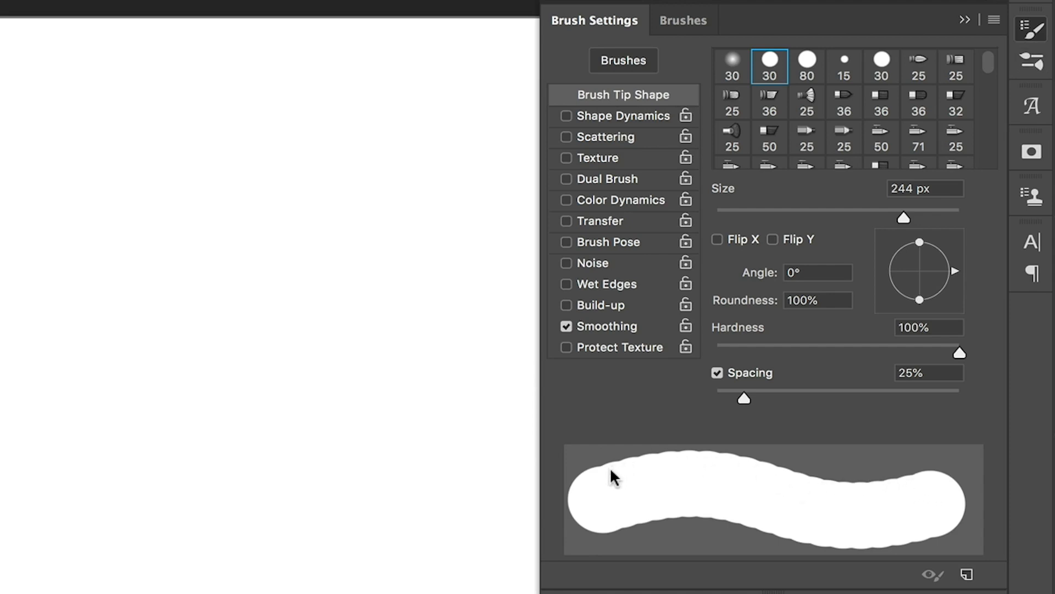
Paint a horizontal test stroke and a single dab below it on the artboard with the 244 px Hard Round brush.
mouse_move(0, 279)
left_mouse_down()
mouse_move(38, 259)
mouse_move(342, 245)
left_mouse_up()
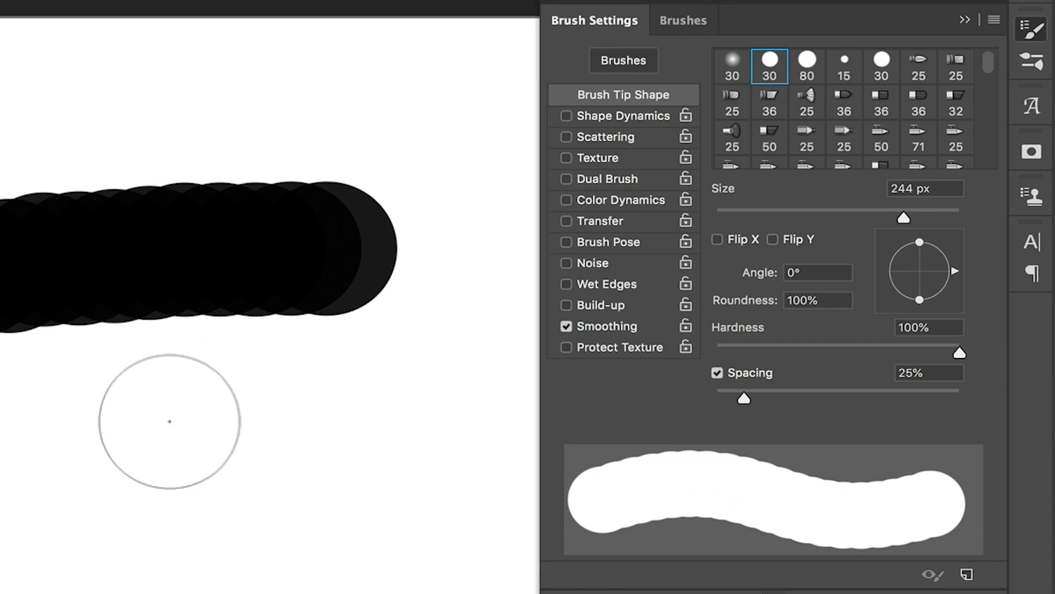
left_click(170, 422)
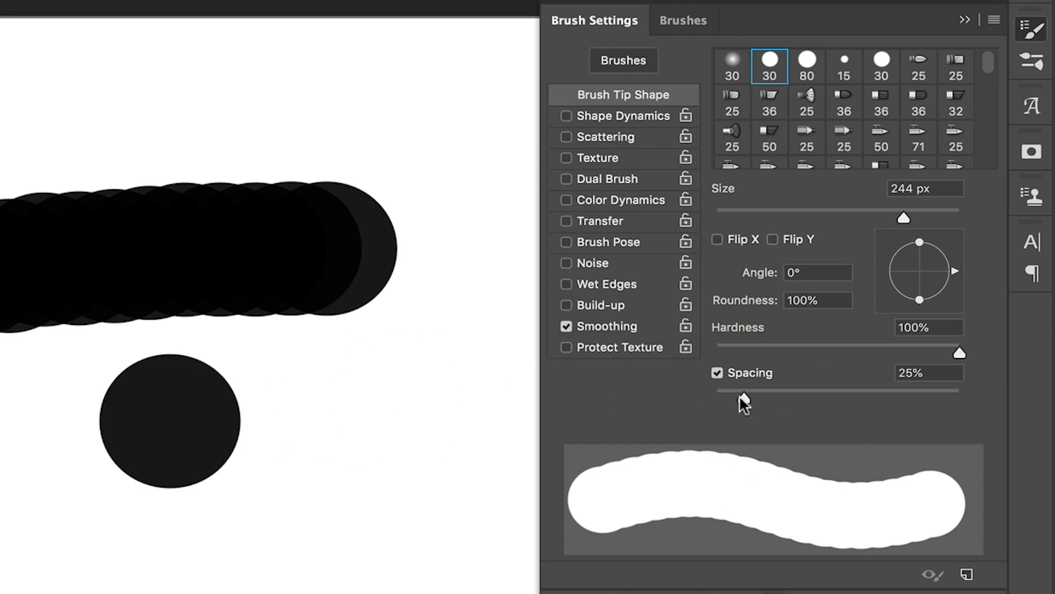
Reduce the brush spacing to 11% and finally 5%, painting a horizontal comparison stroke at each value.
left_click_drag(741, 396, 727, 398)
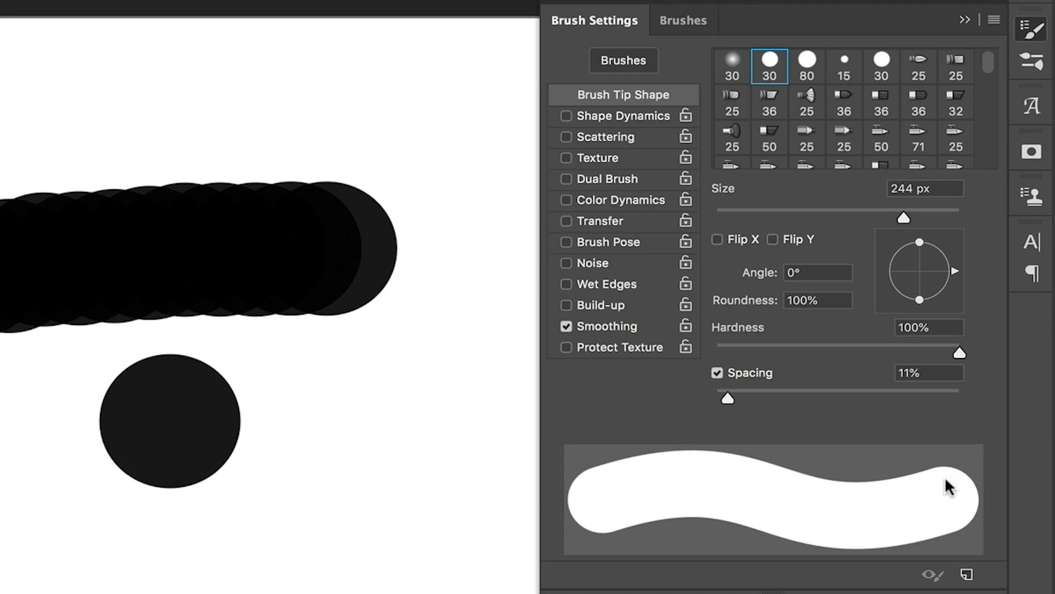
left_click_drag(5, 116, 313, 114)
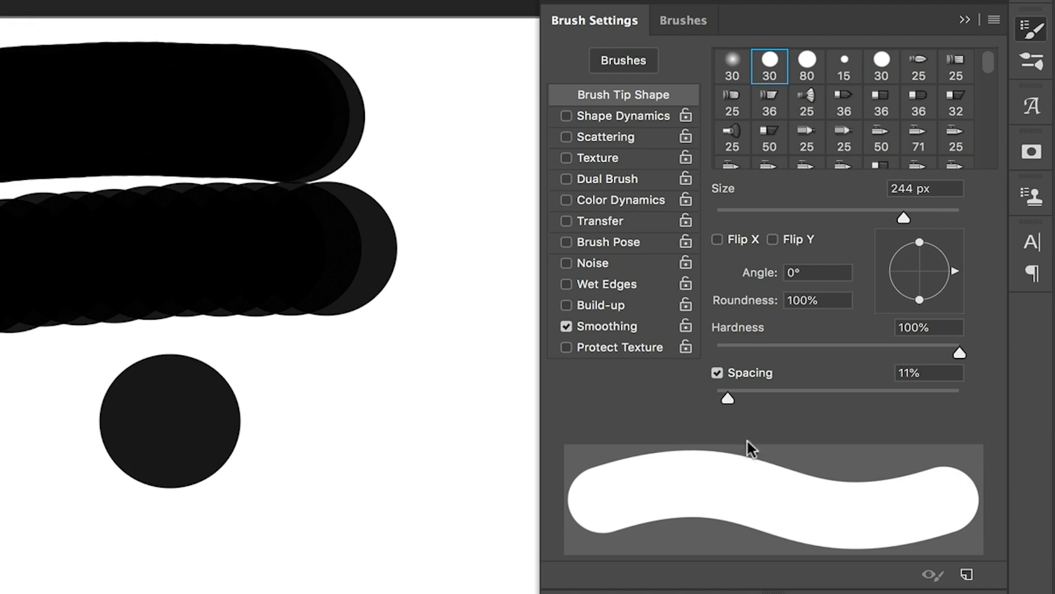
left_click_drag(726, 394, 720, 395)
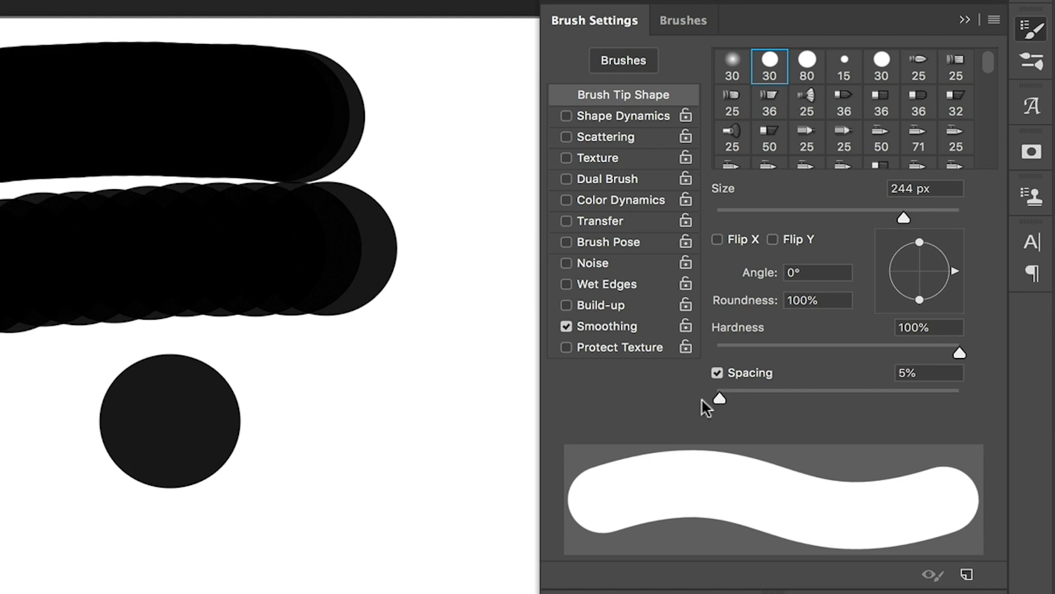
mouse_move(2, 512)
left_mouse_down()
mouse_move(393, 509)
mouse_move(385, 510)
left_mouse_up()
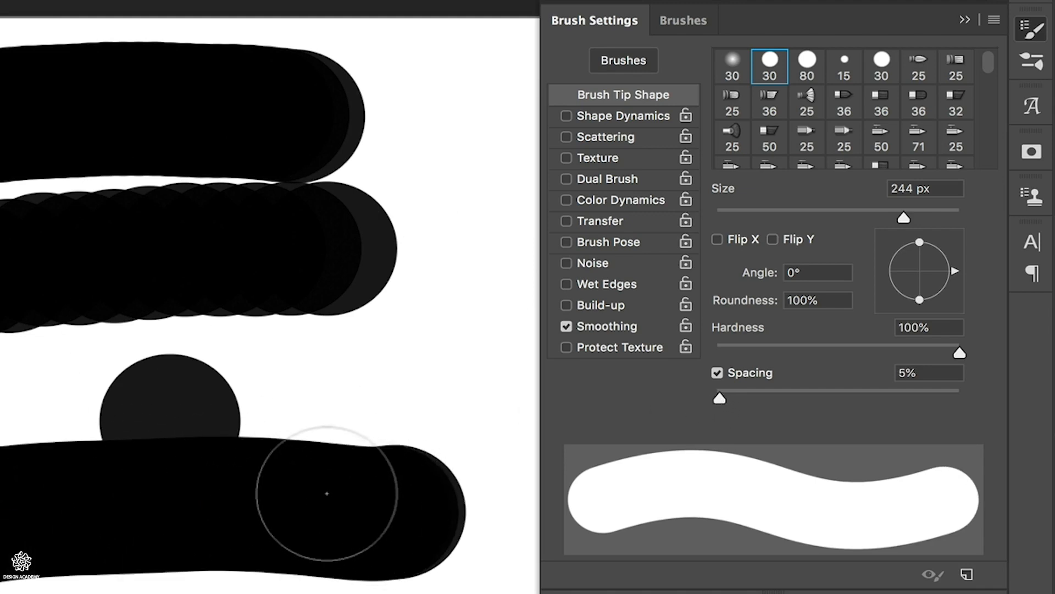
Set the brush size to 13 px and fill the layer with white to clear the test strokes.
left_click_drag(902, 216, 717, 205)
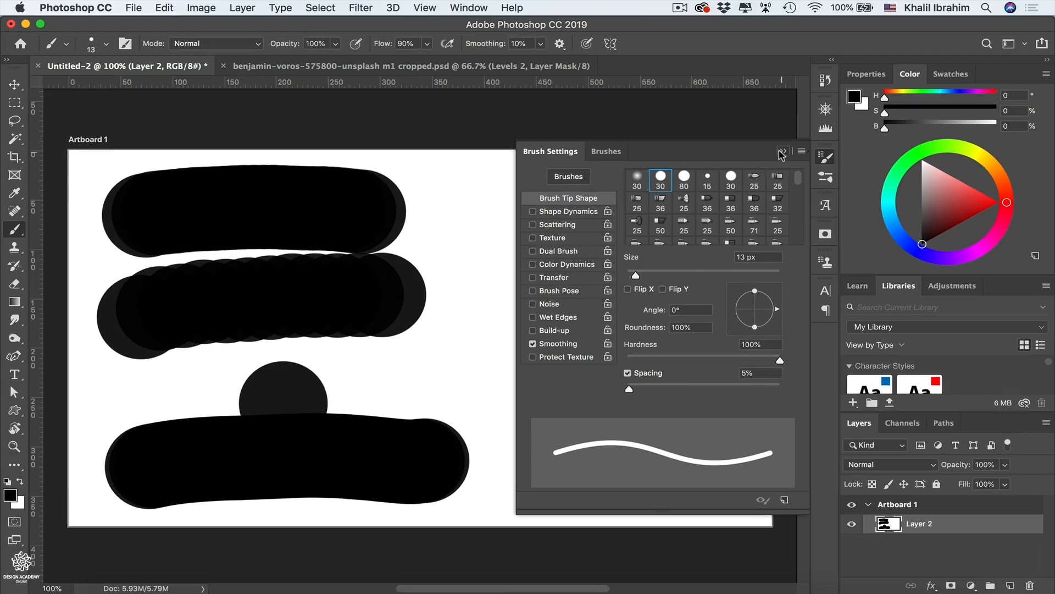
left_click(781, 151)
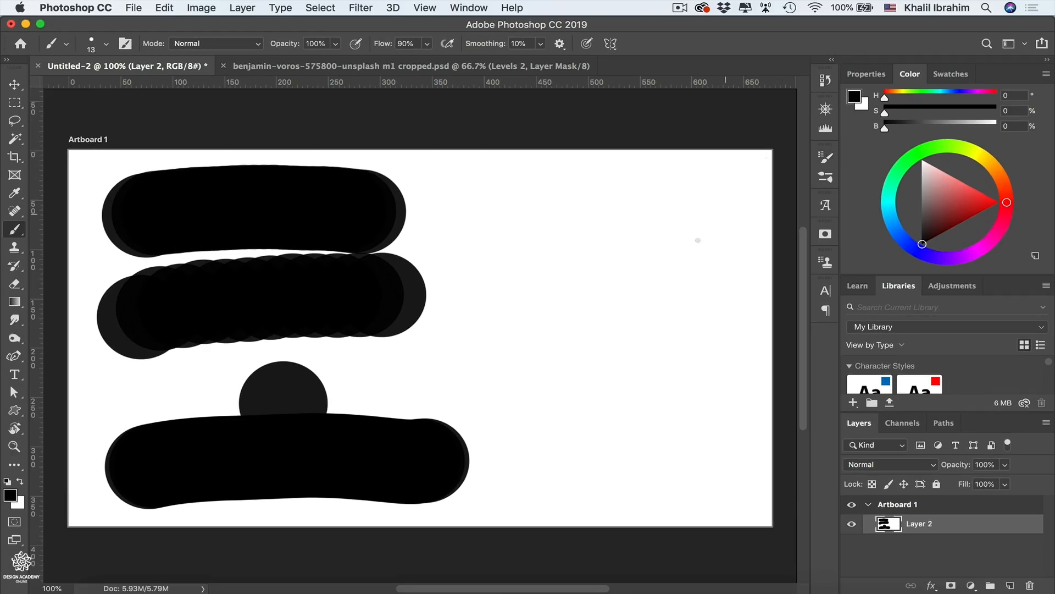
key("super+BackSpace")
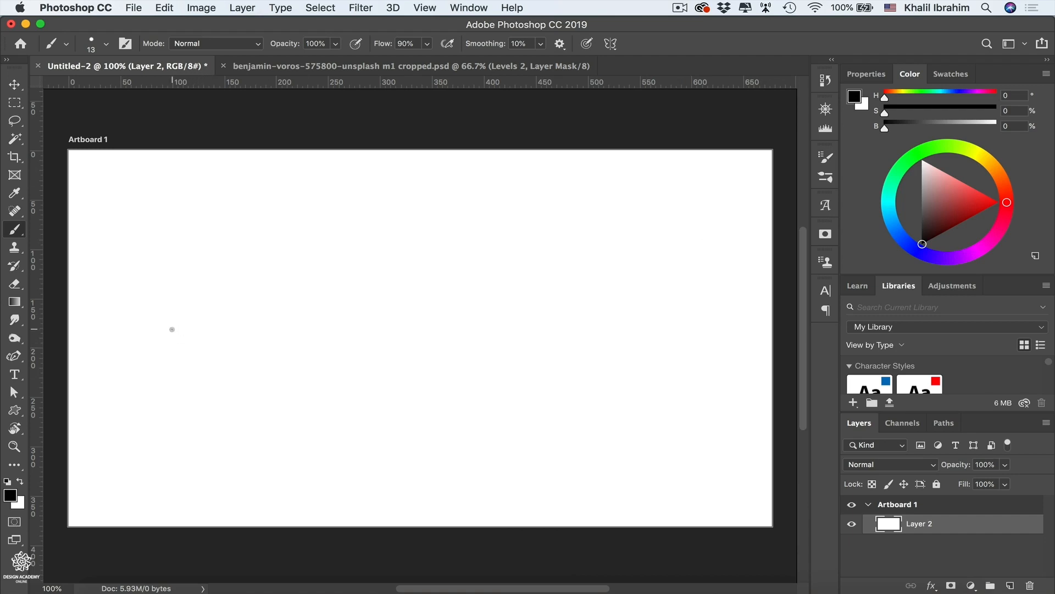
Draw a freehand black signature on the artboard and enclose it in a rectangular selection.
mouse_move(252, 346)
left_mouse_down()
mouse_move(237, 352)
mouse_move(371, 379)
left_mouse_up()
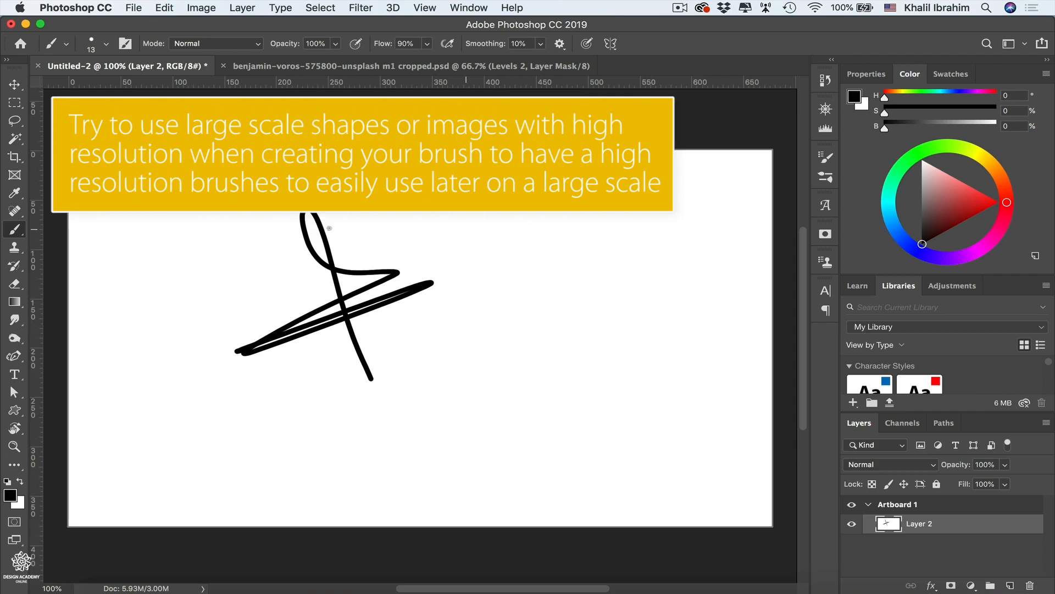
left_click(15, 103)
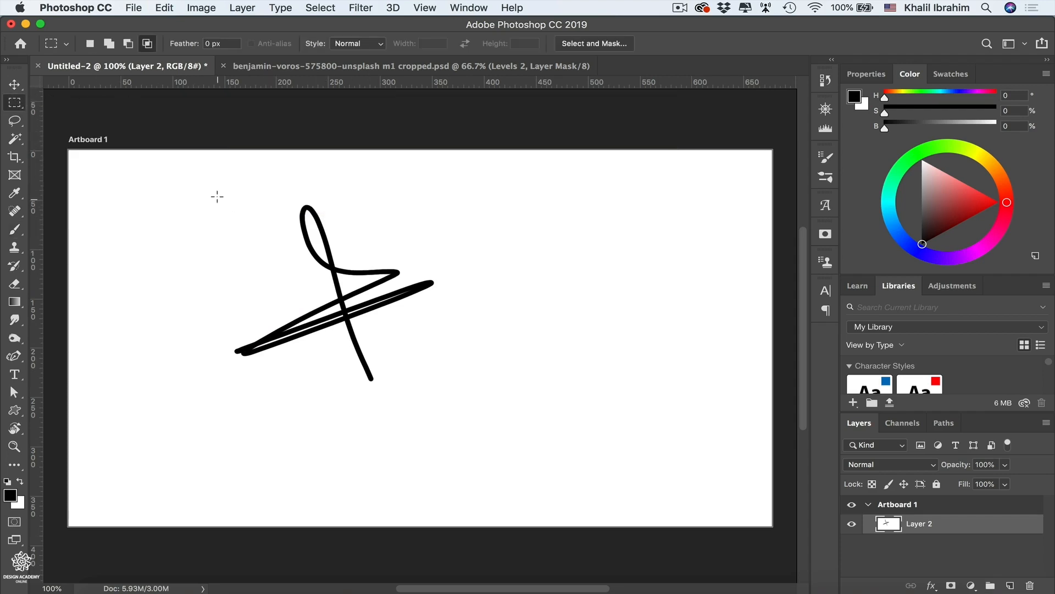
left_click_drag(225, 194, 437, 392)
Define the selected signature drawing as a brush preset named "signature".
left_click(165, 9)
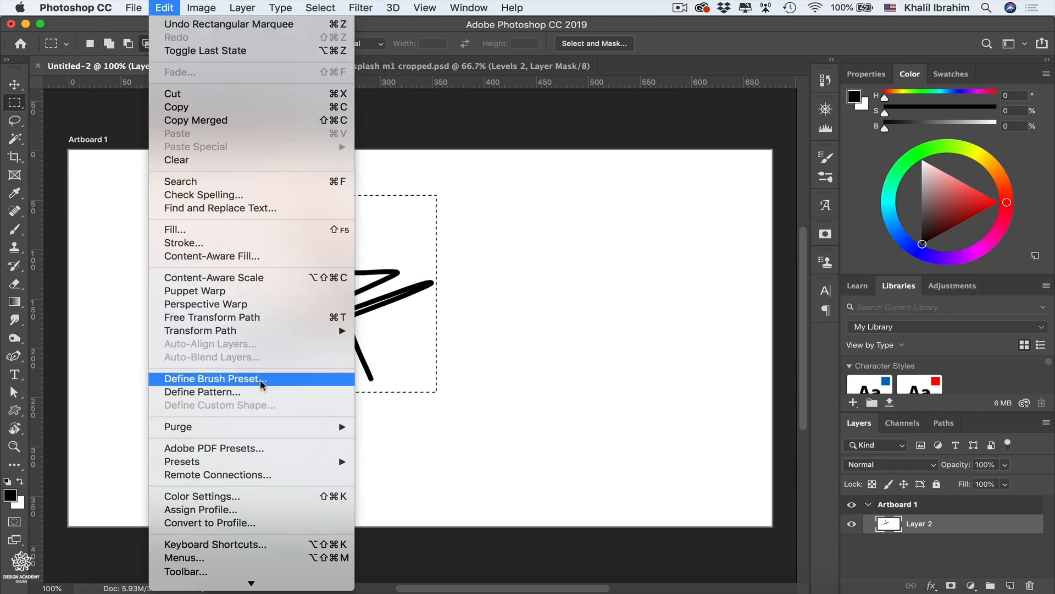
left_click(282, 380)
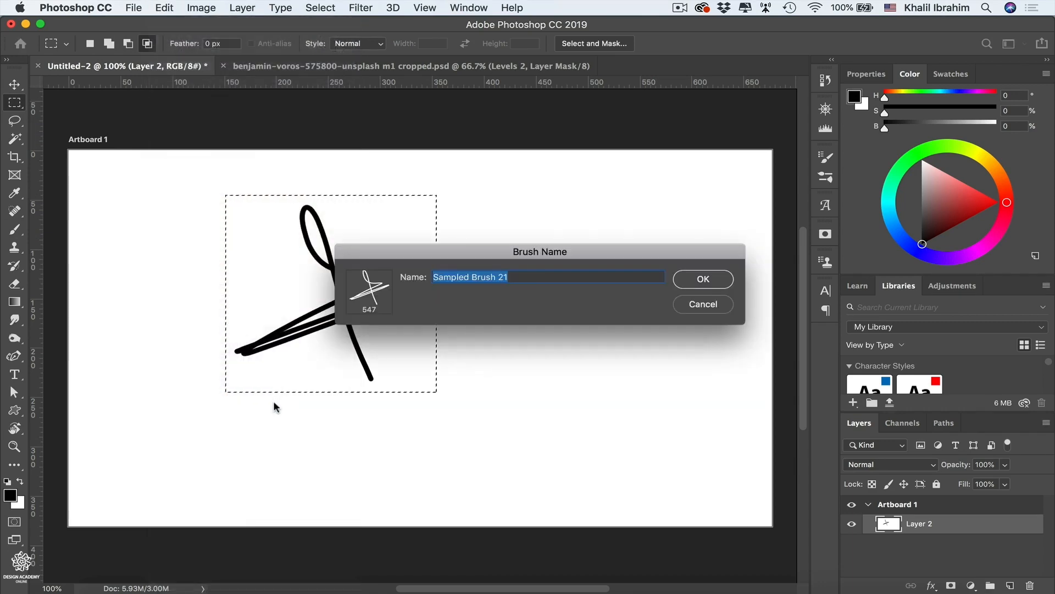
key("BackSpace")
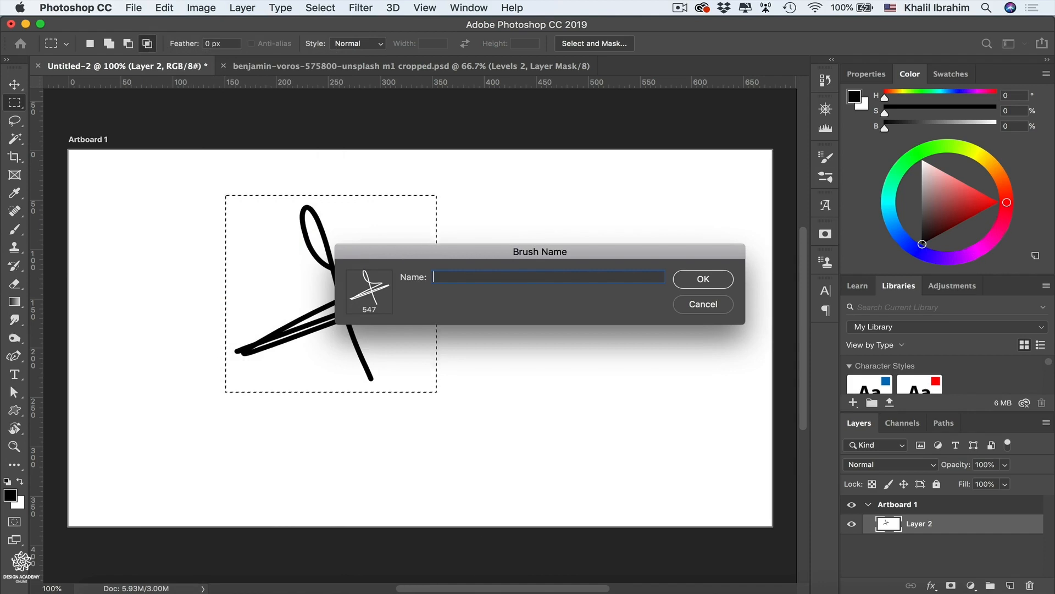
type("signature")
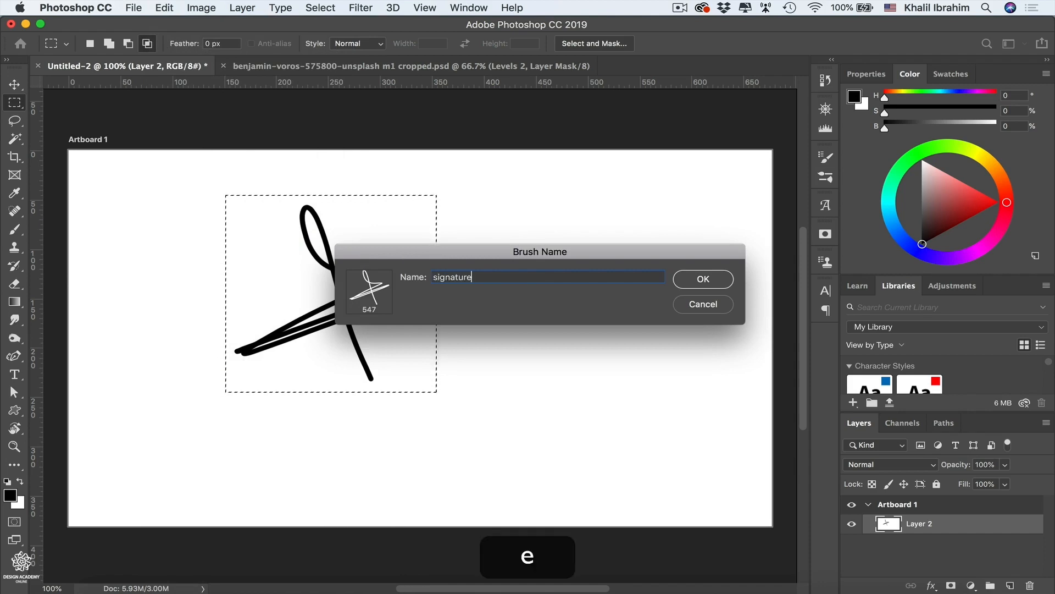
key("Return")
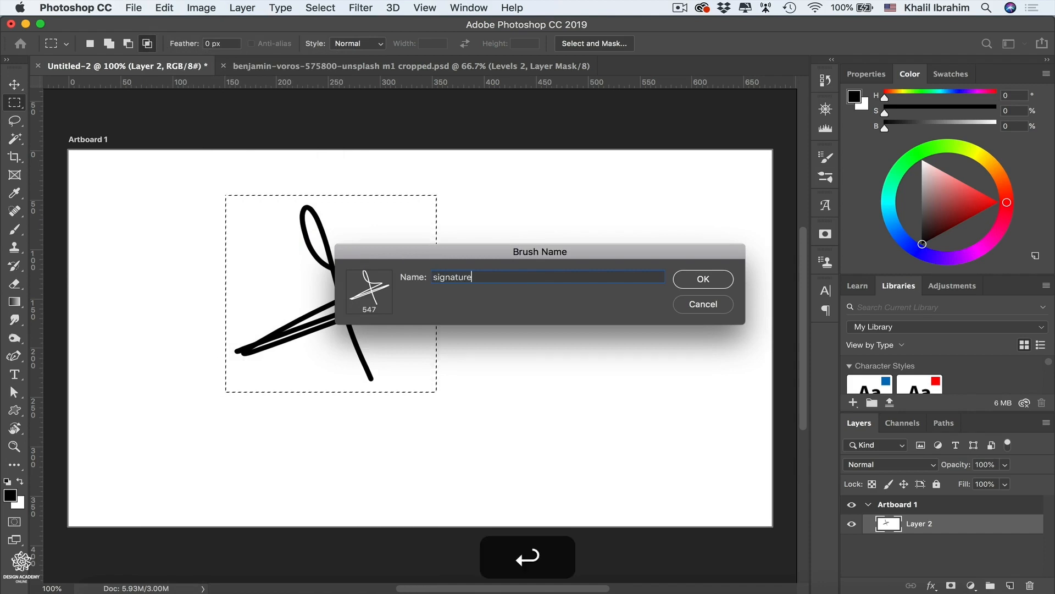
Remove the selection and stamp one full-size copy with the new signature brush to the right of the original drawing.
key("b")
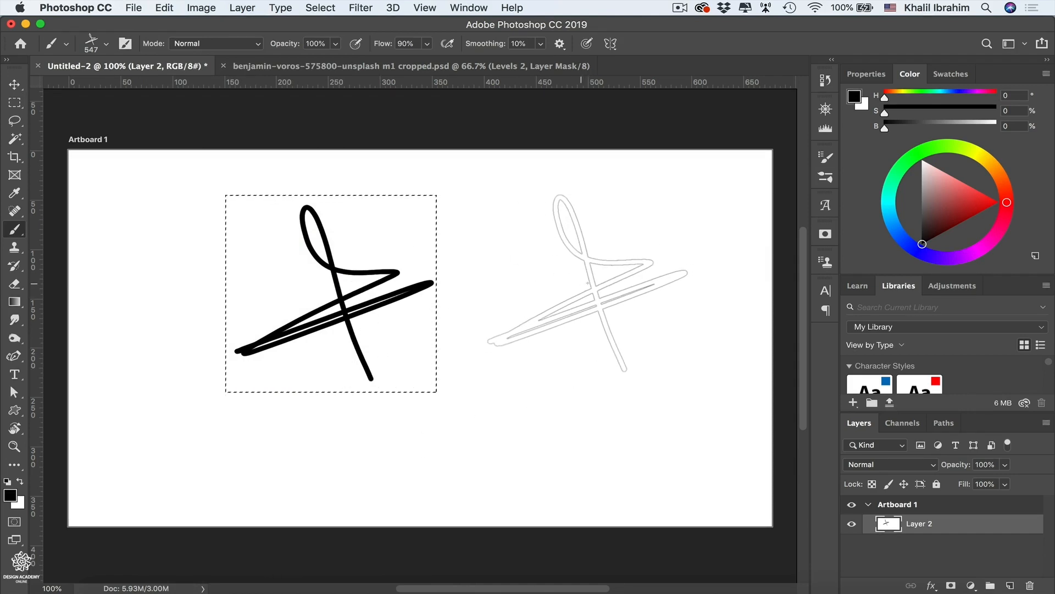
left_click(321, 7)
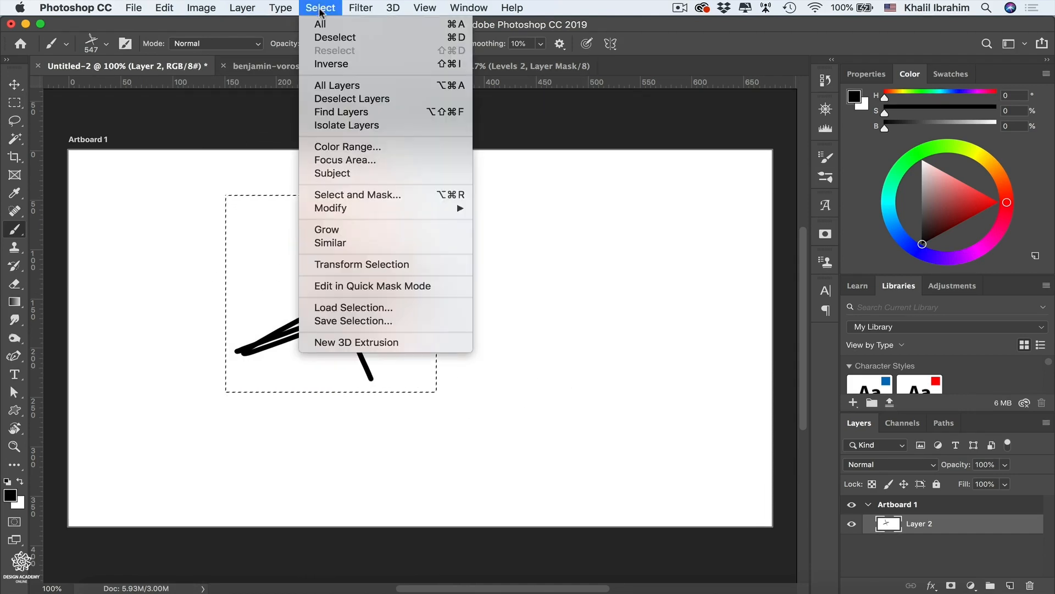
left_click(319, 38)
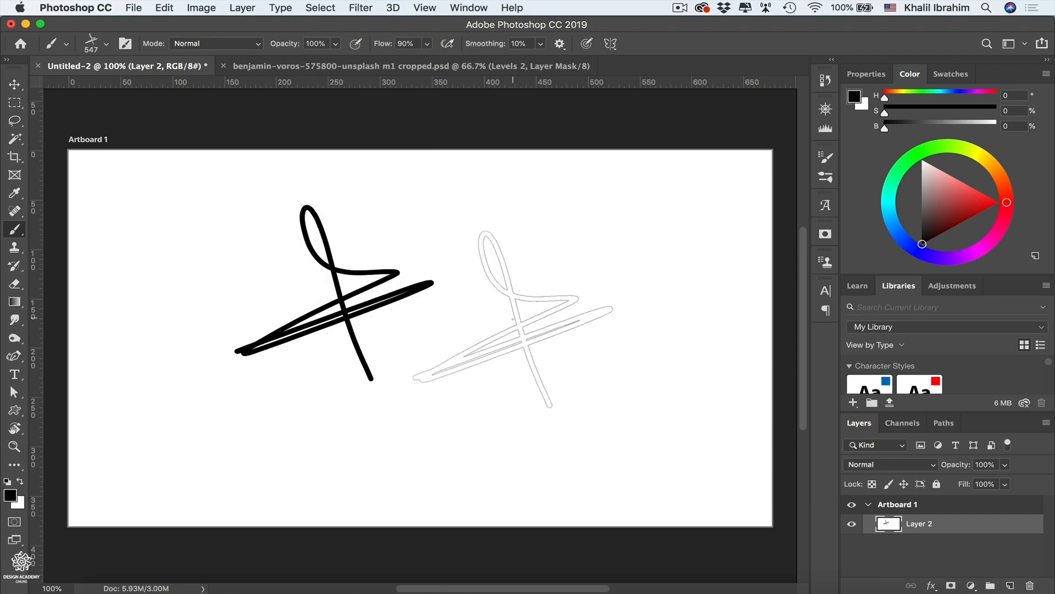
left_click(506, 316)
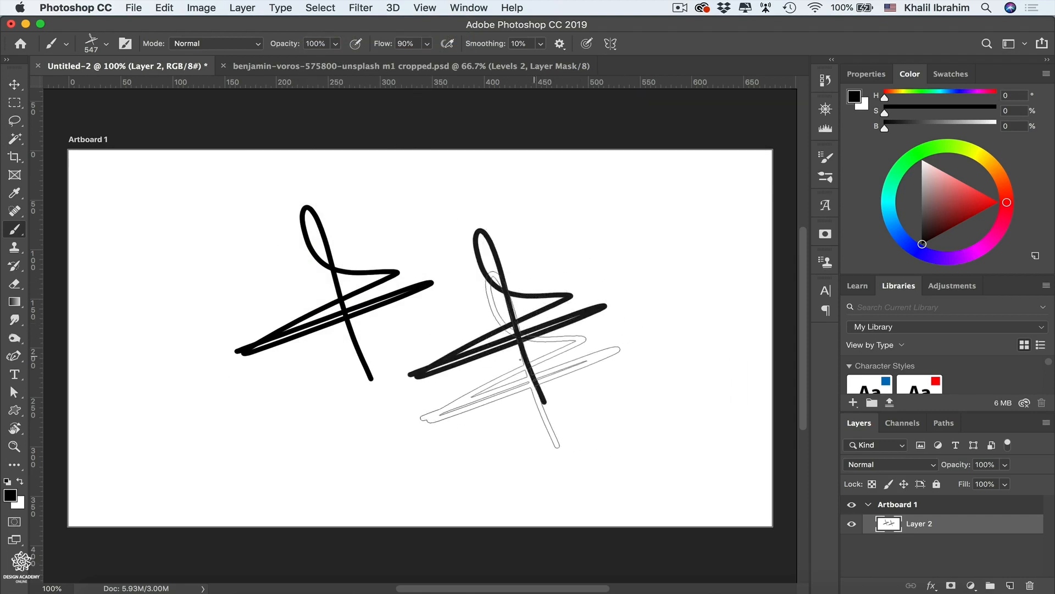
Reduce the signature brush to 100 px and stamp a small signature in the artboard's lower-left corner.
key("bracketleft")
key("bracketleft")
key("bracketleft")
key("bracketleft")
key("bracketleft")
key("bracketleft")
key("bracketleft")
key("bracketleft")
key("bracketleft")
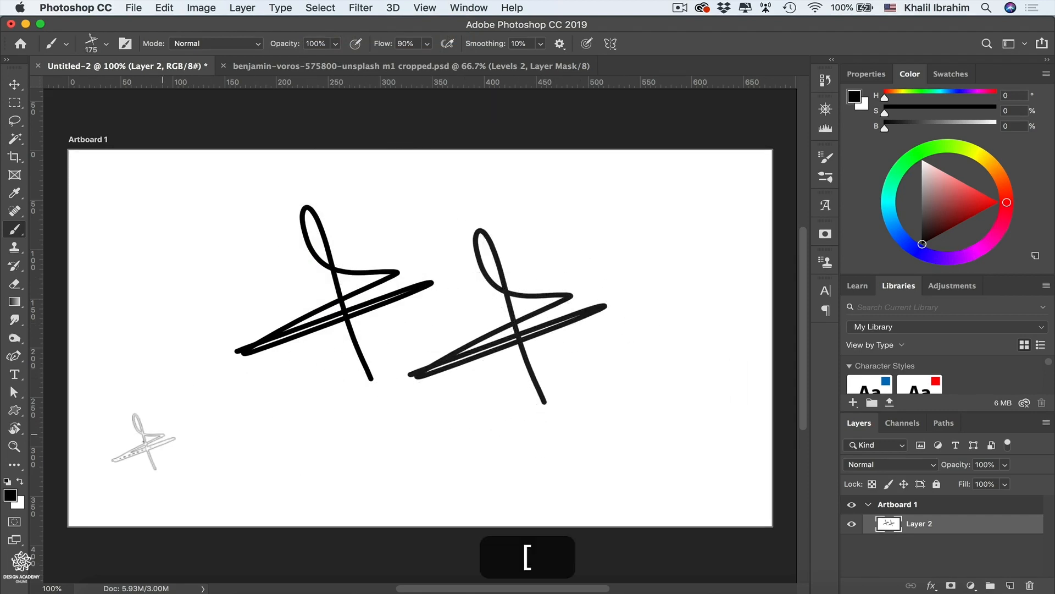
key("bracketright")
key("bracketleft")
key("bracketleft")
key("bracketleft")
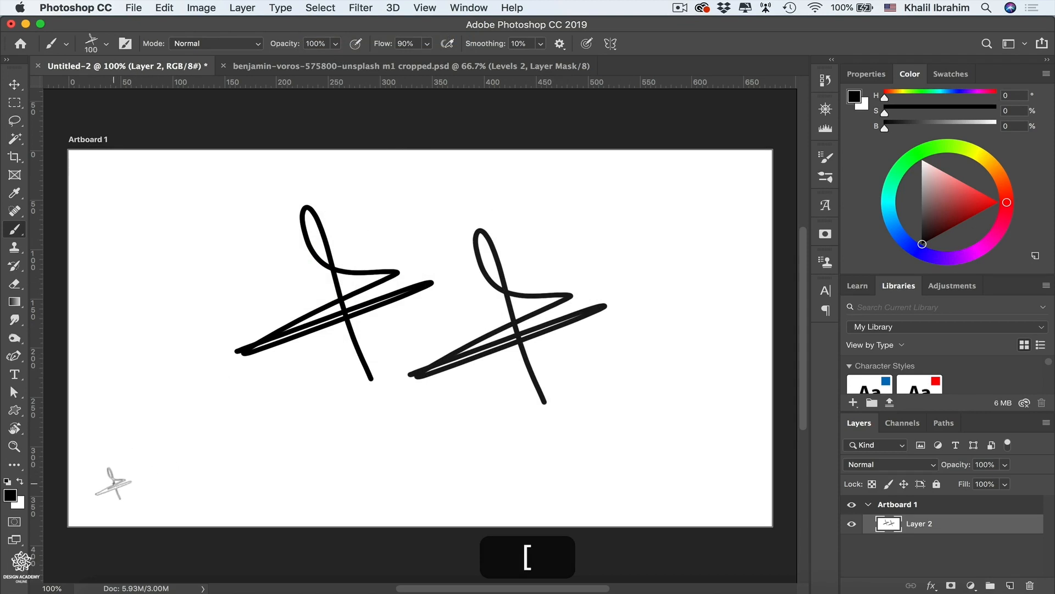
left_click(103, 489)
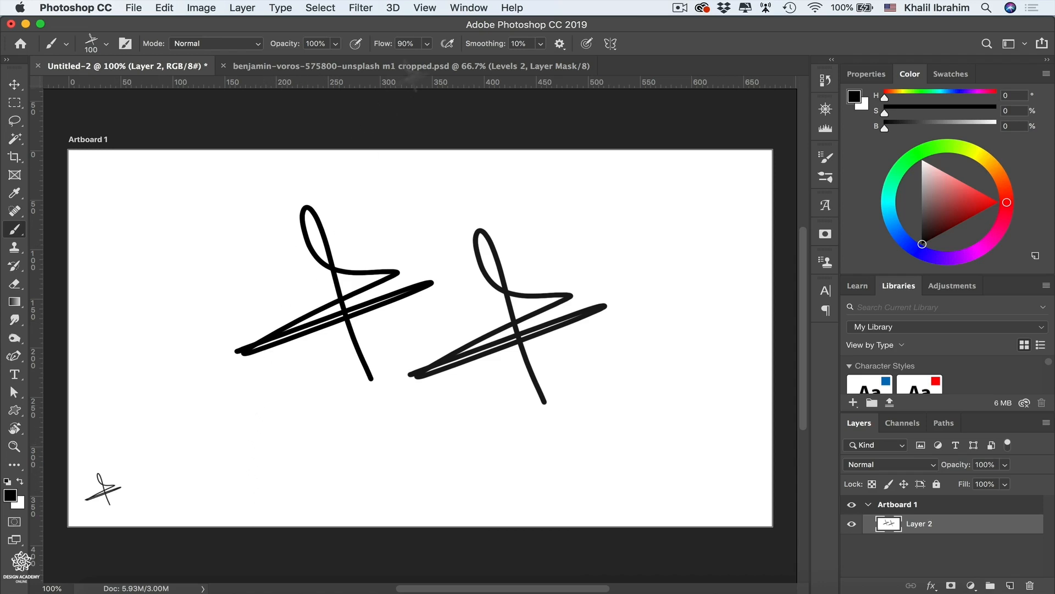
In the cropped photo document, add a new layer above Levels 2 and stamp a white signature in the image's lower-left corner.
left_click(402, 66)
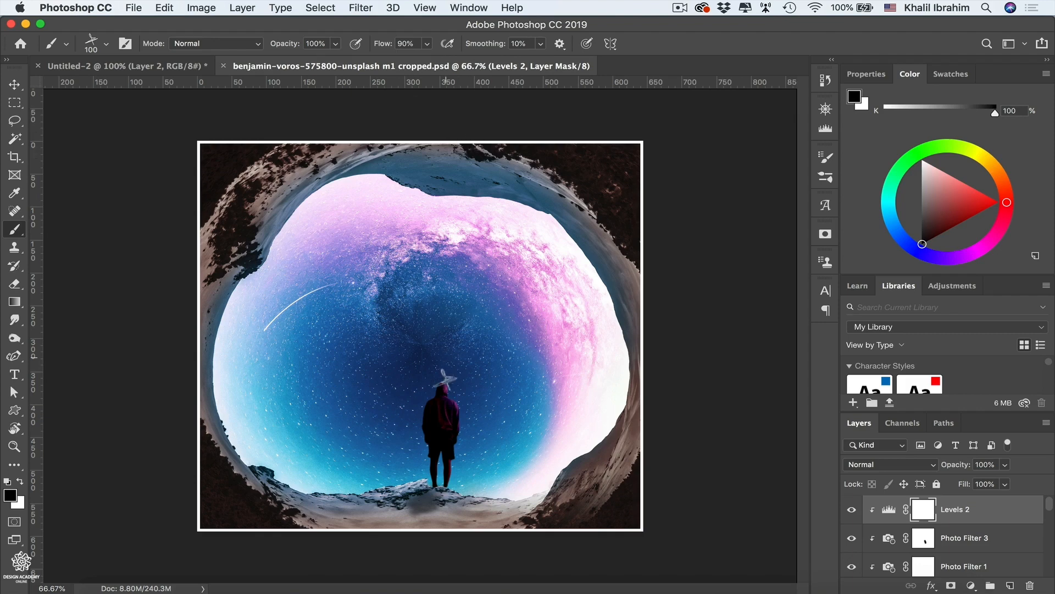
key("x")
left_click_drag(221, 506, 289, 516)
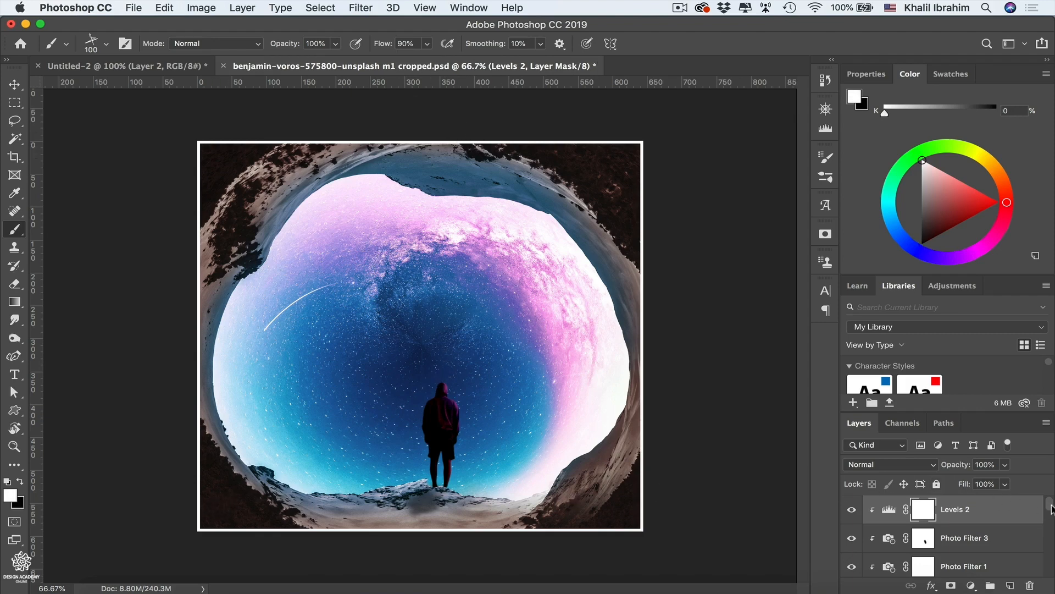
left_click(1011, 586)
key("x")
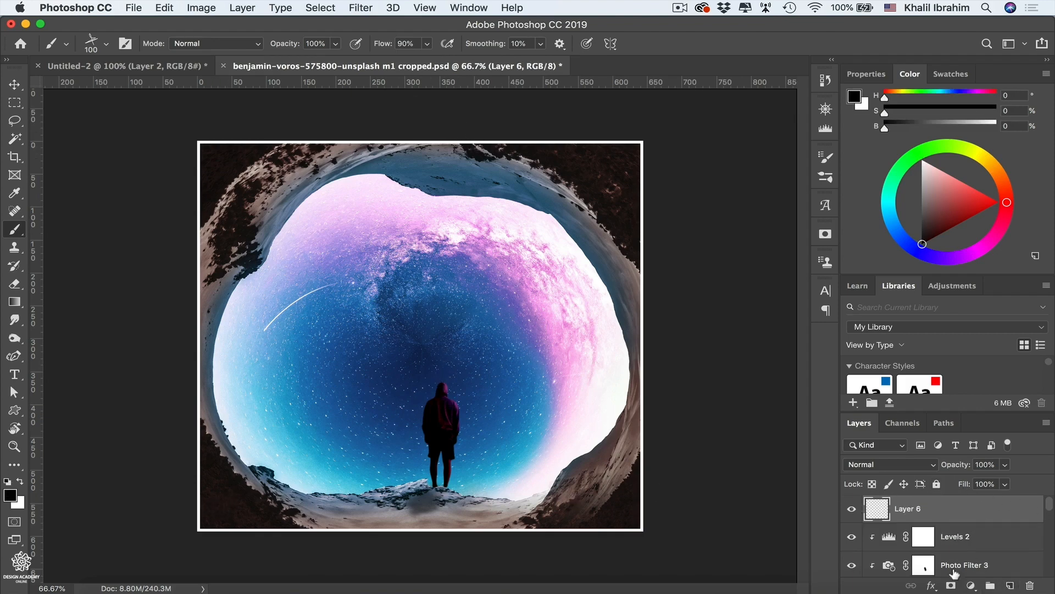
key("x")
left_click(228, 501)
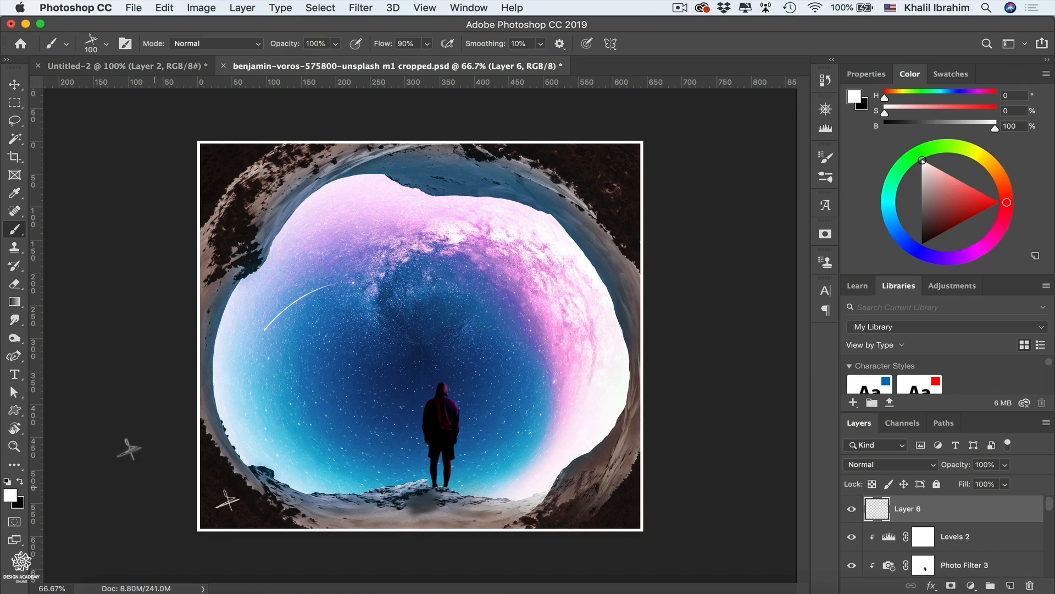
Switch back to the Untitled-2 document and cover the signatures by filling Layer 2 with white.
left_click(142, 66)
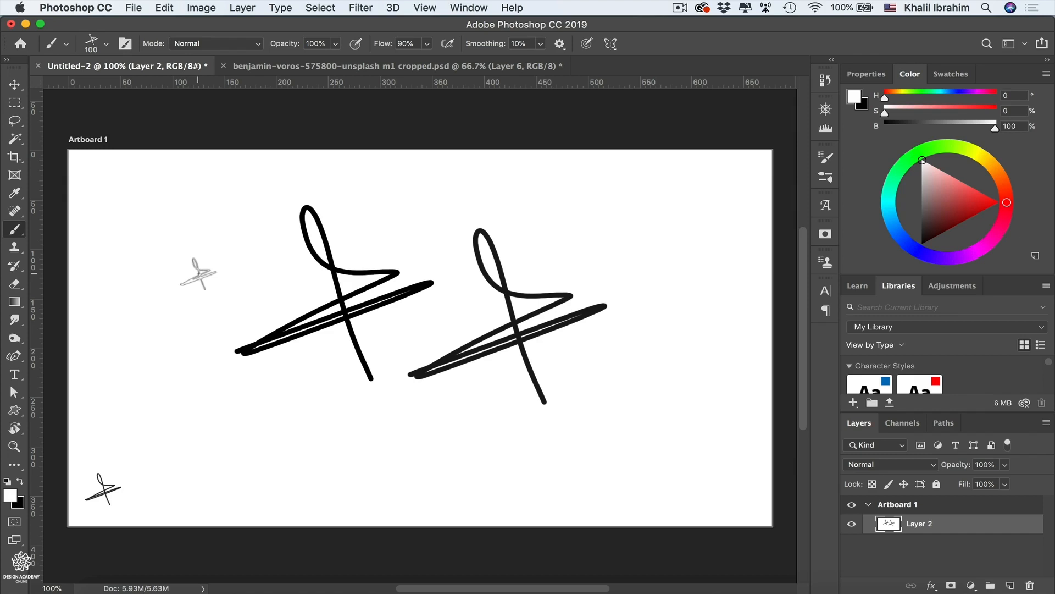
key("alt")
key("alt")
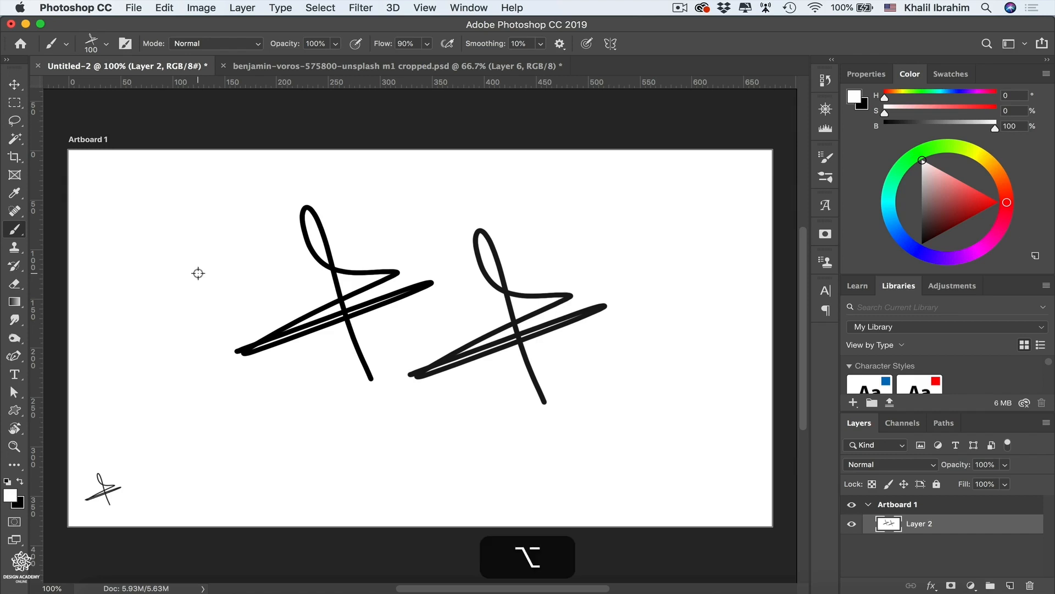
key("alt+BackSpace")
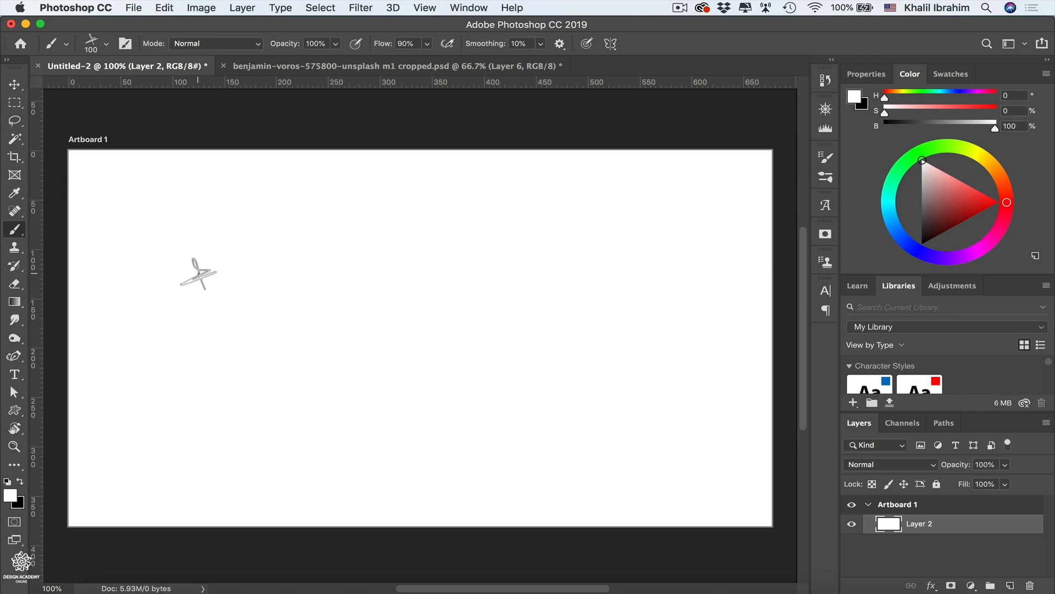
Choose the hard round brush and set the foreground colour to magenta (H 303, S 98, B 96).
left_click(107, 43)
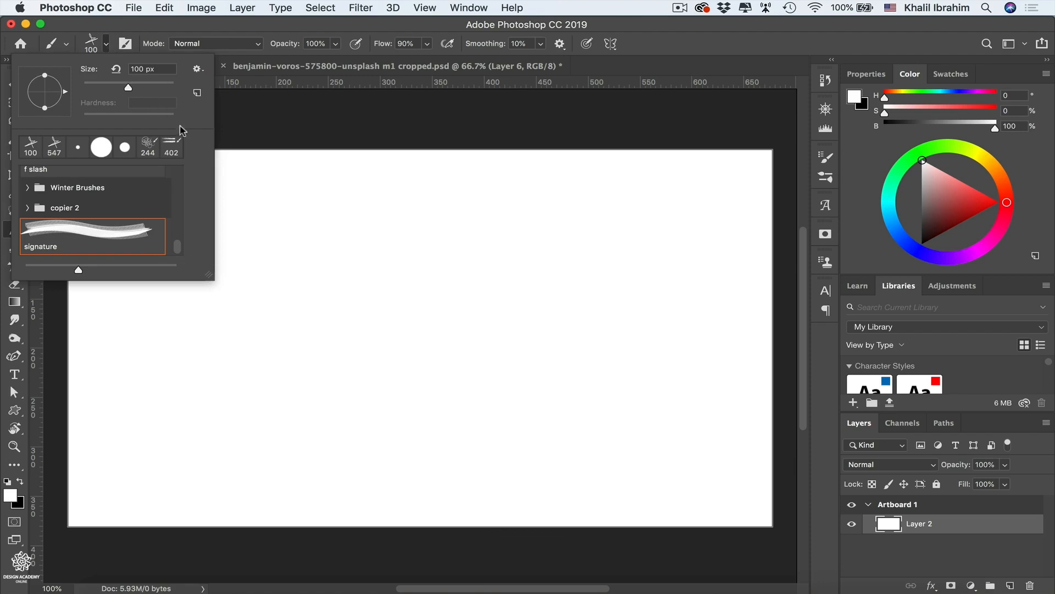
left_click(101, 147)
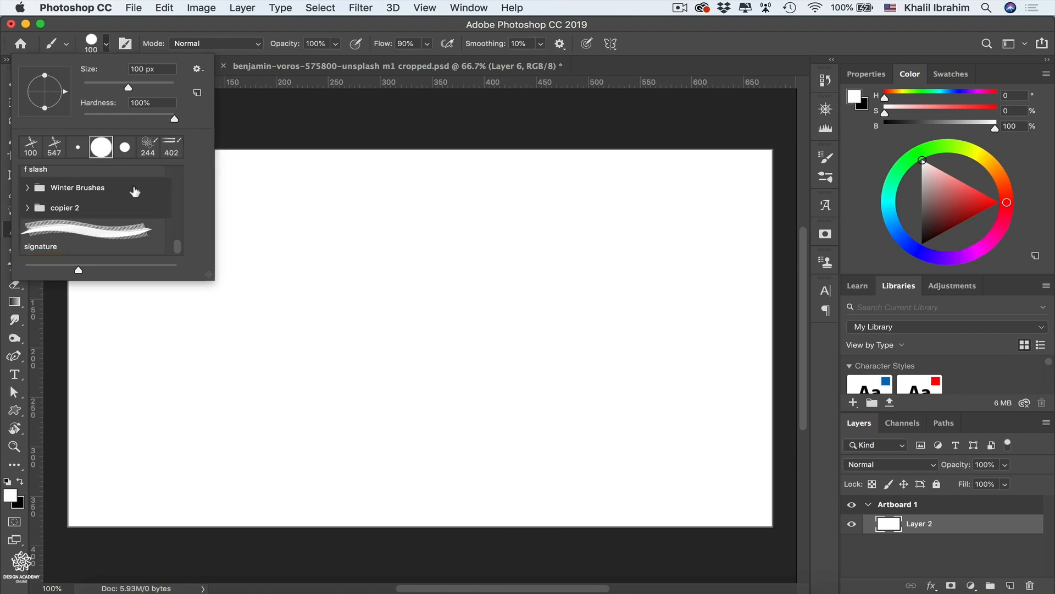
key("Return")
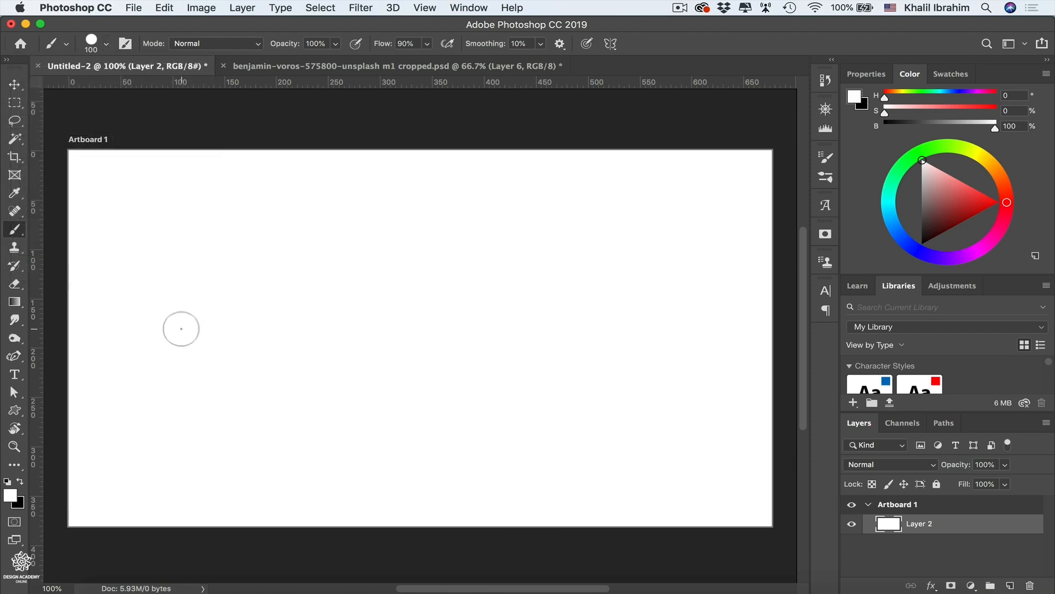
left_click(979, 249)
left_click(991, 202)
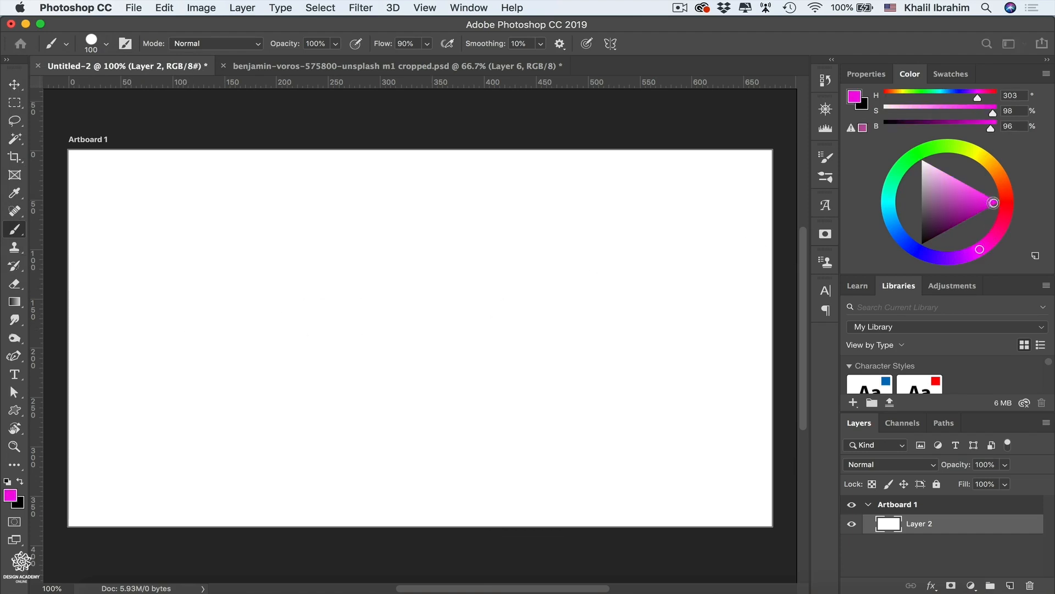
Reduce the round brush to 25 px and paint a short straight diagonal stroke in the artboard's upper-left area.
key("bracketleft")
key("bracketleft")
key("bracketleft")
key("bracketleft")
key("bracketleft")
key("bracketleft")
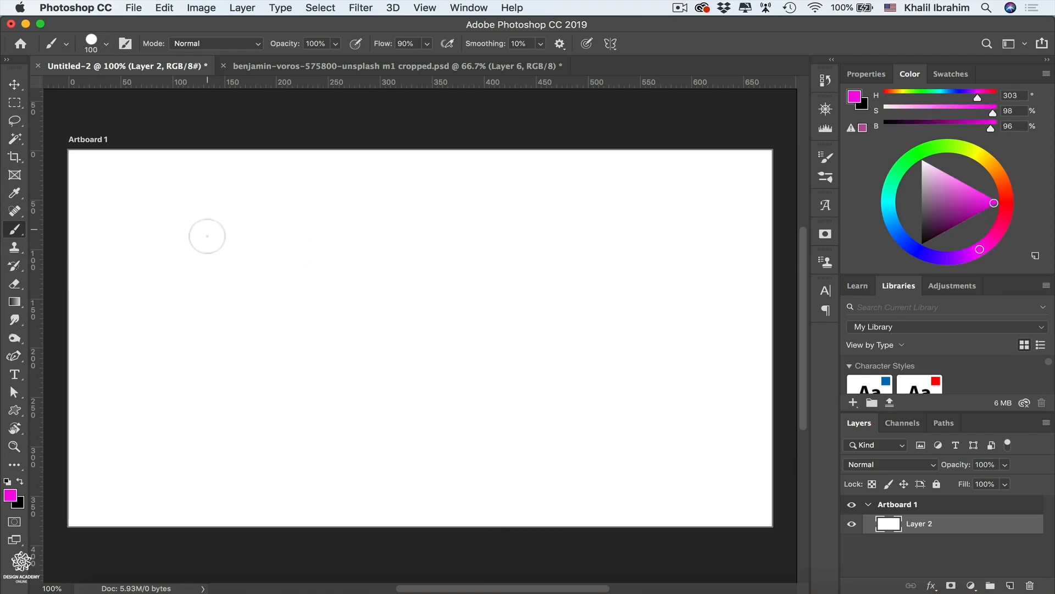
key("bracketleft")
key("bracketleft")
key("bracketleft")
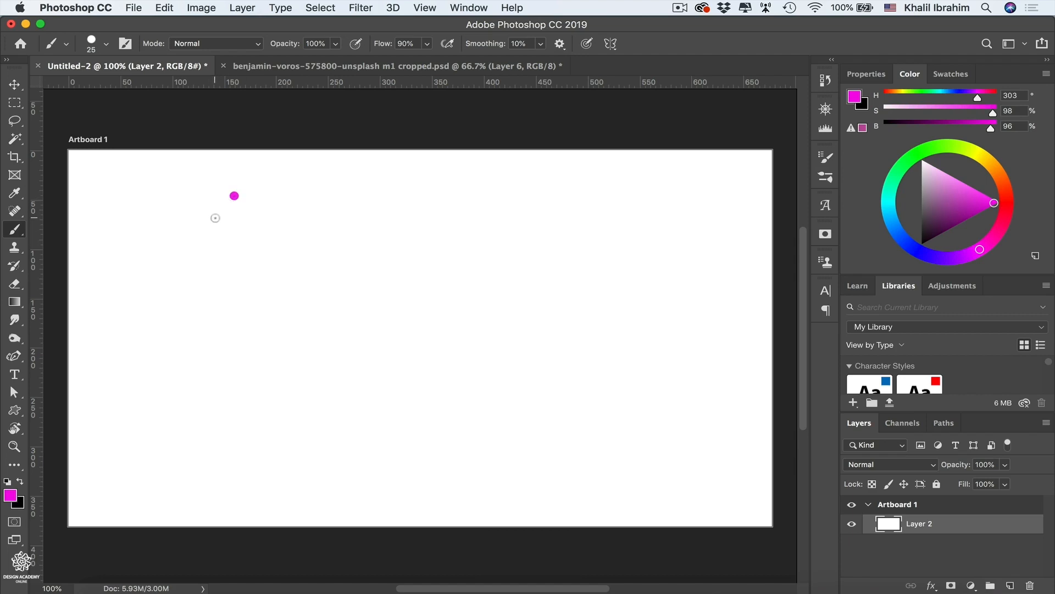
key("shift")
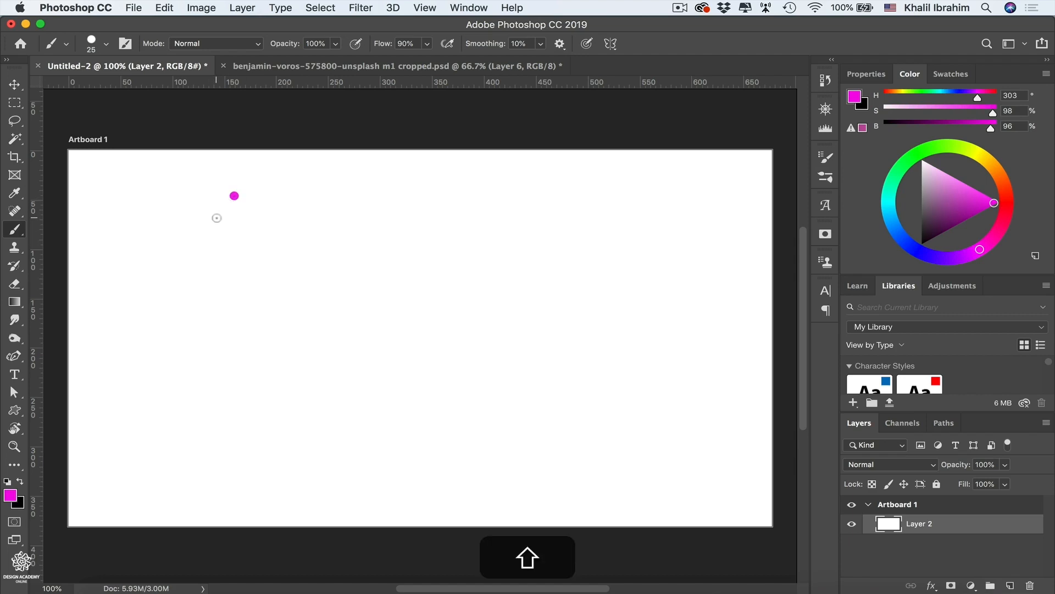
left_click(217, 218, "shift")
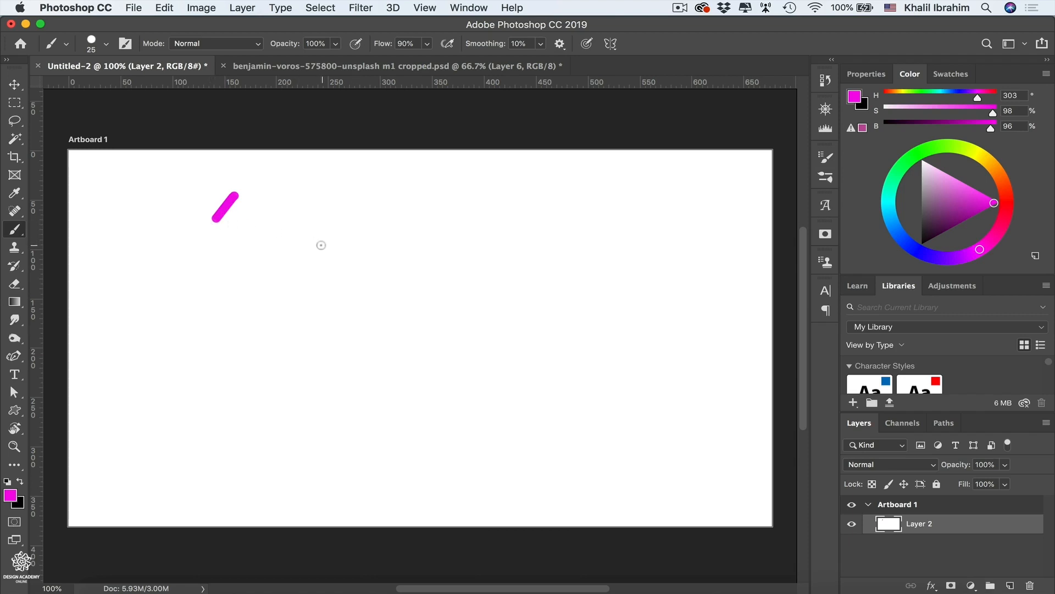
Paint a straight horizontal line in the middle of the artboard and extend it with five connected straight segments.
left_click_drag(316, 245, 492, 254)
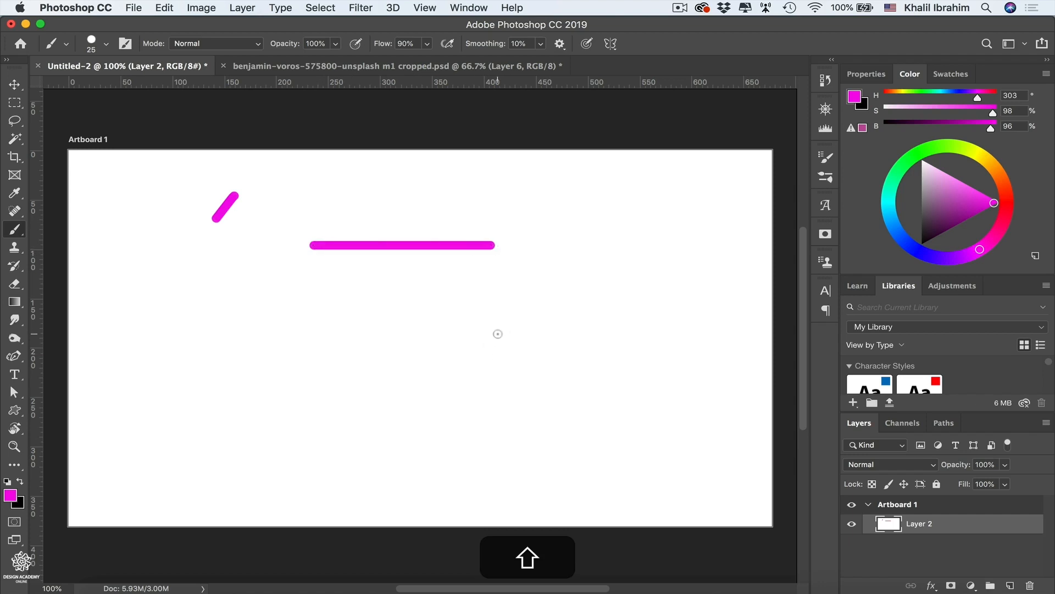
left_click(496, 334, "shift")
left_click(388, 350, "shift")
left_click(311, 310, "shift")
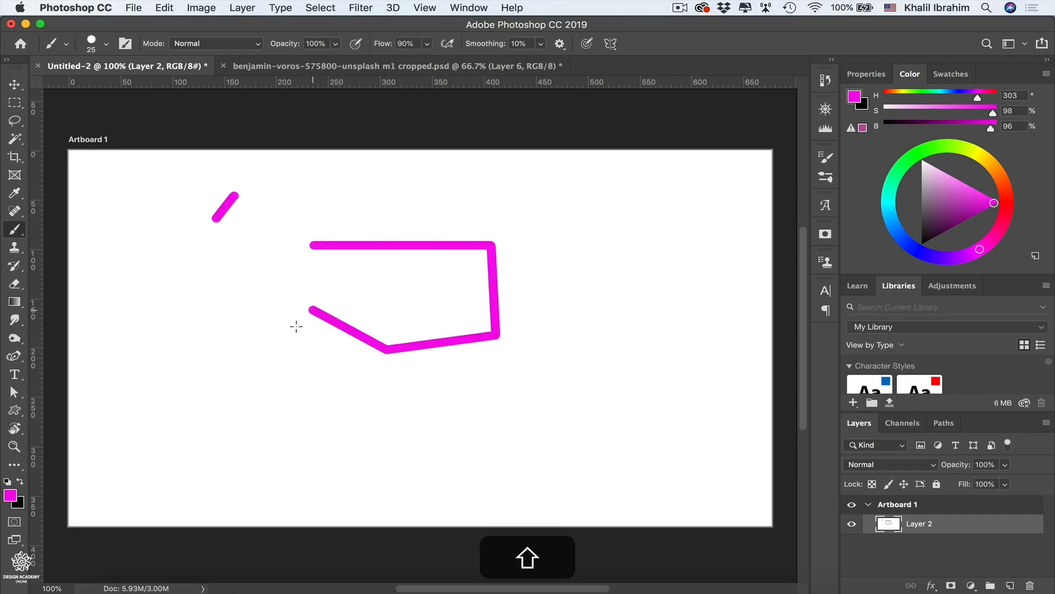
left_click(266, 355, "shift")
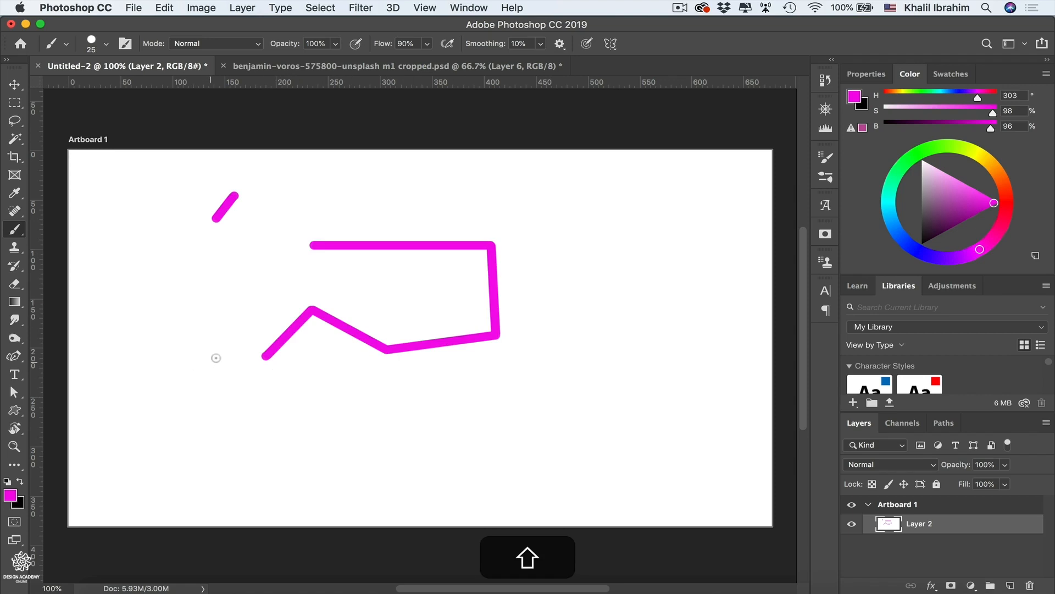
left_click(246, 301, "shift")
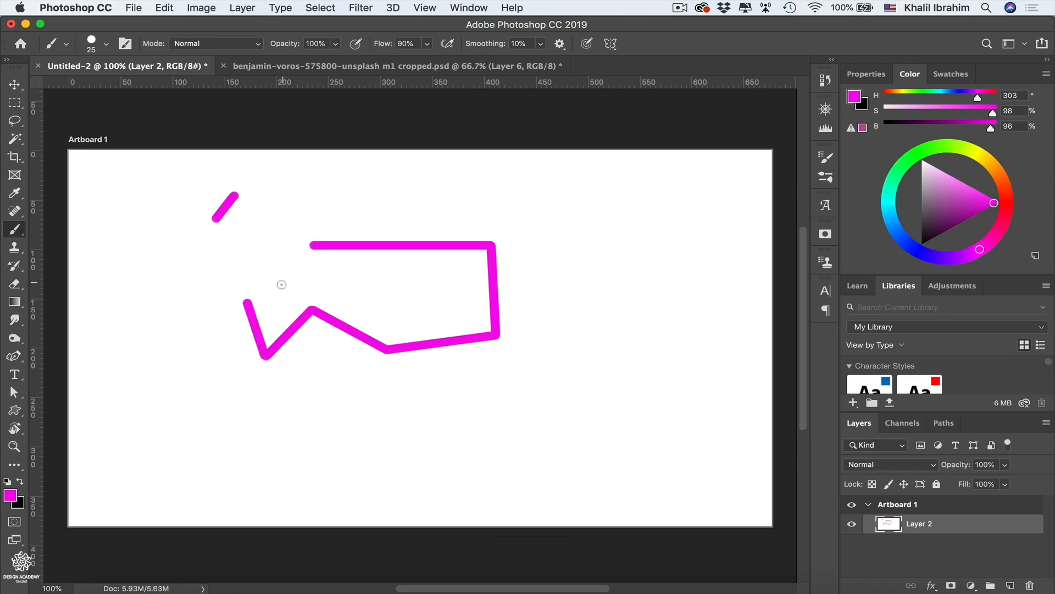
Erase the connected line segments using a 50 px hard round eraser tip, leaving the short diagonal stroke.
key("e")
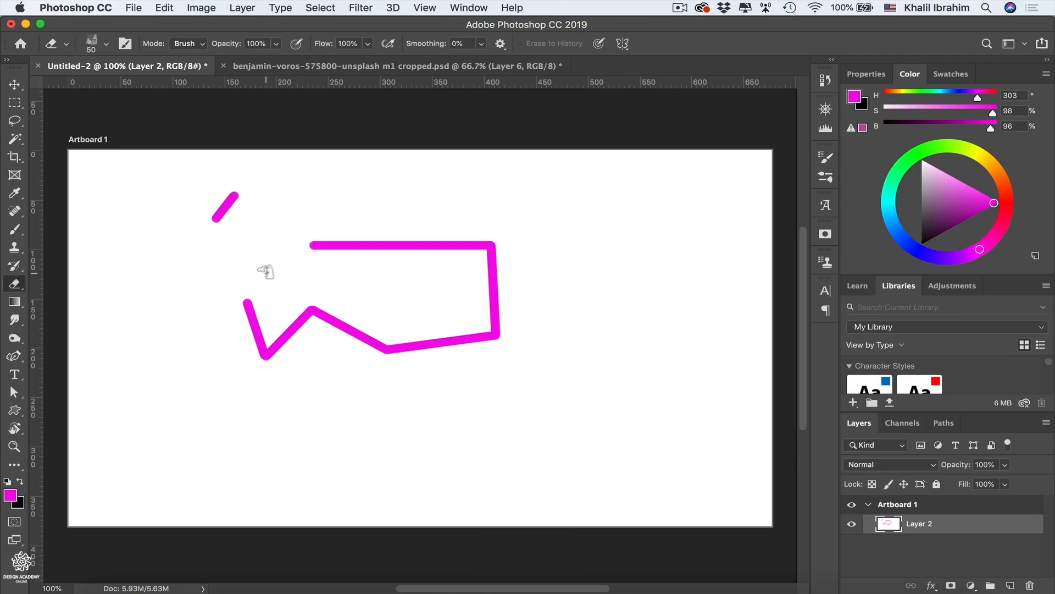
left_click(825, 177)
left_click(622, 207)
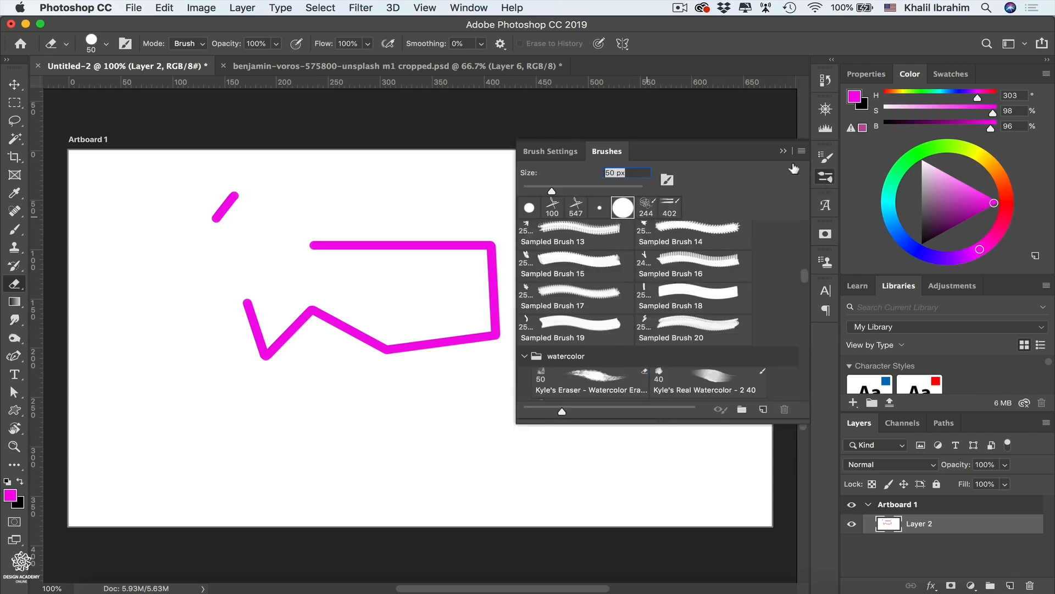
left_click(783, 151)
mouse_move(310, 244)
left_mouse_down()
mouse_move(501, 247)
mouse_move(488, 321)
left_mouse_up()
mouse_move(492, 254)
left_mouse_down()
mouse_move(497, 336)
mouse_move(370, 349)
mouse_move(323, 314)
mouse_move(384, 344)
mouse_move(306, 305)
mouse_move(255, 361)
mouse_move(250, 320)
left_mouse_up()
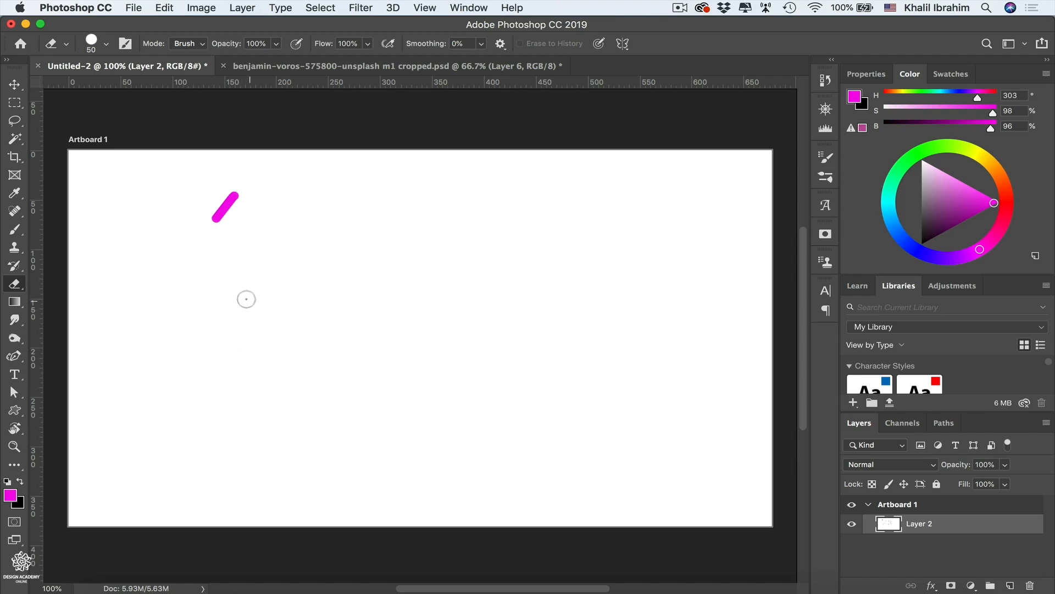
Paint a slightly longer straight diagonal stroke beside the first one, and erase the first diagonal stroke.
key("b")
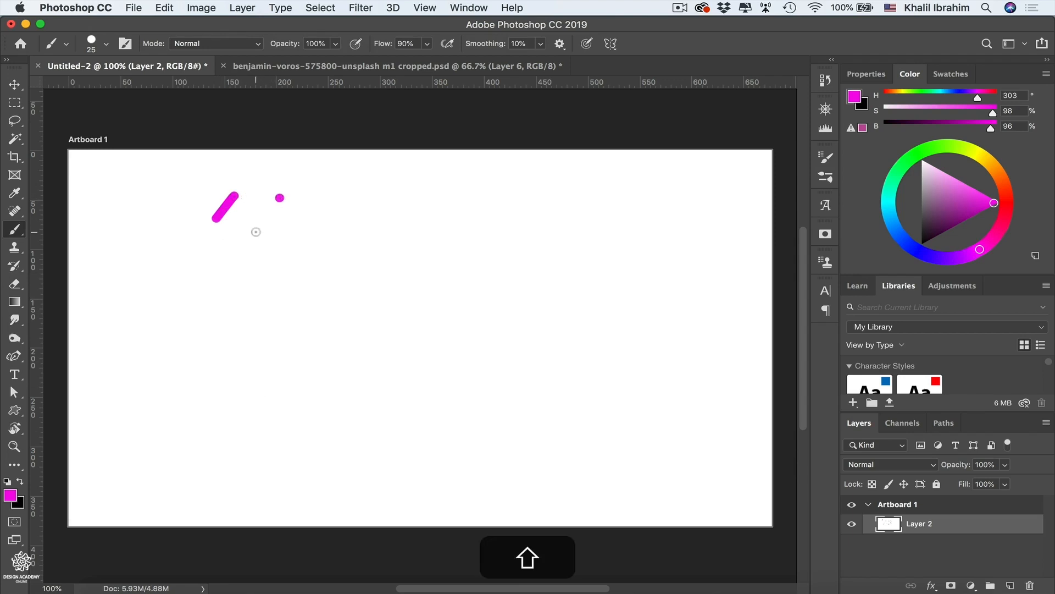
left_click(257, 232, "shift")
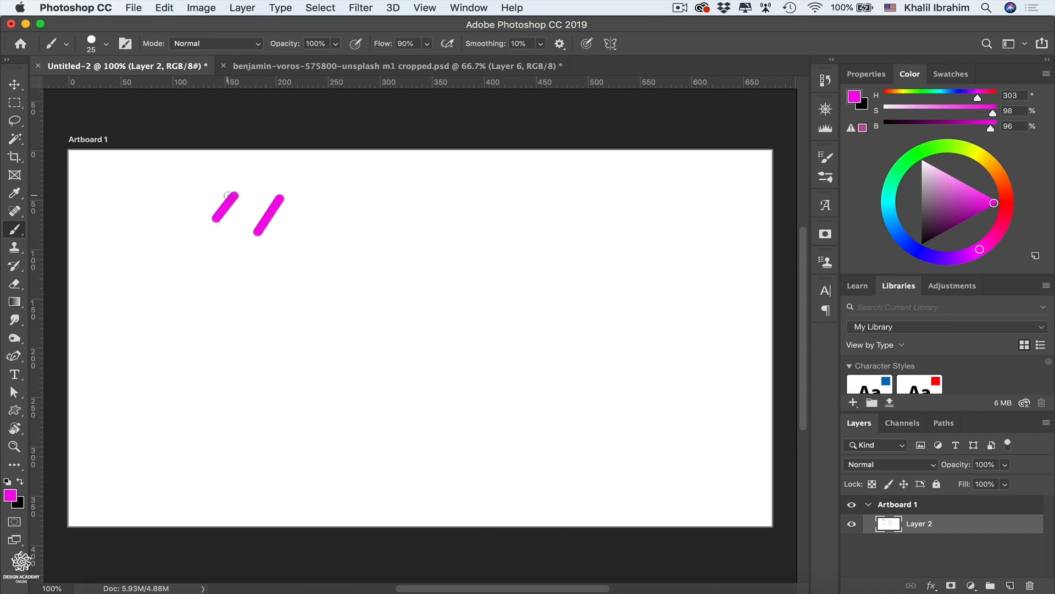
key("e")
left_click_drag(235, 189, 238, 193)
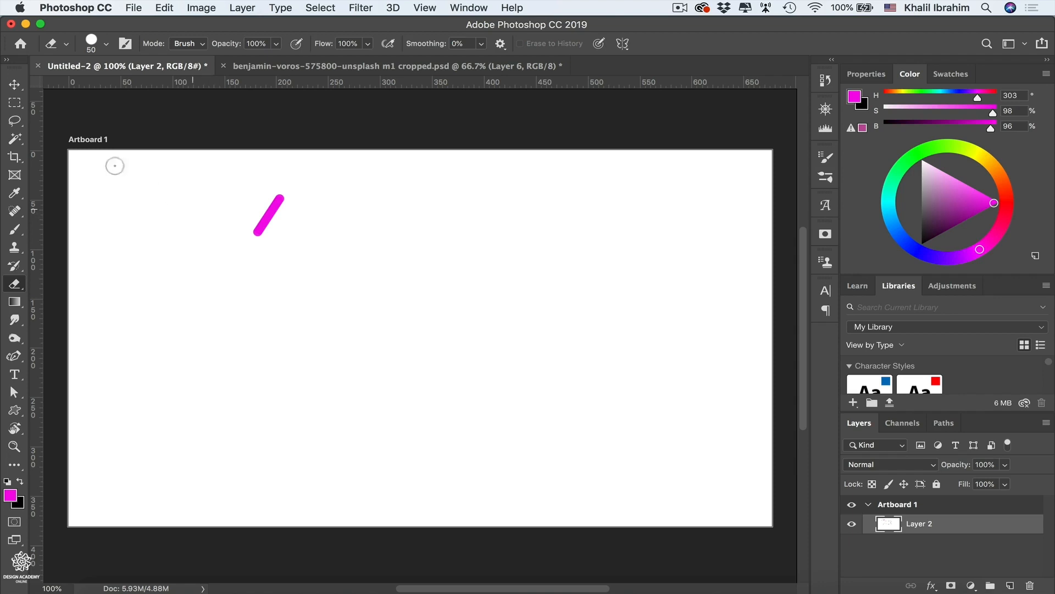
Select the remaining diagonal stroke with a rectangular marquee and define it as a brush preset named "forward slash".
left_click(16, 105)
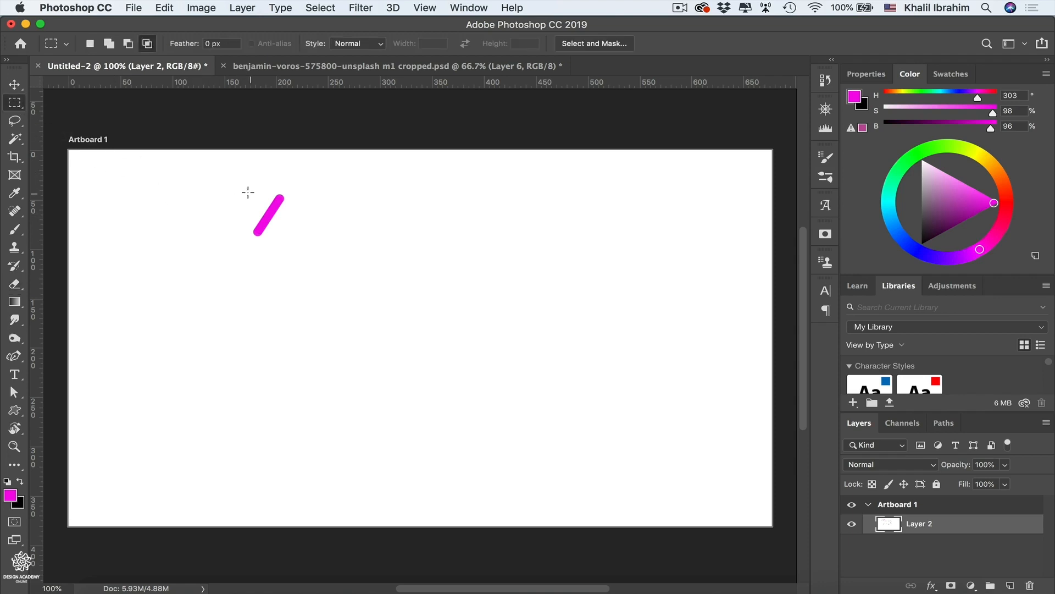
mouse_move(242, 187)
left_mouse_down()
mouse_move(304, 241)
mouse_move(290, 241)
left_mouse_up()
left_click(164, 8)
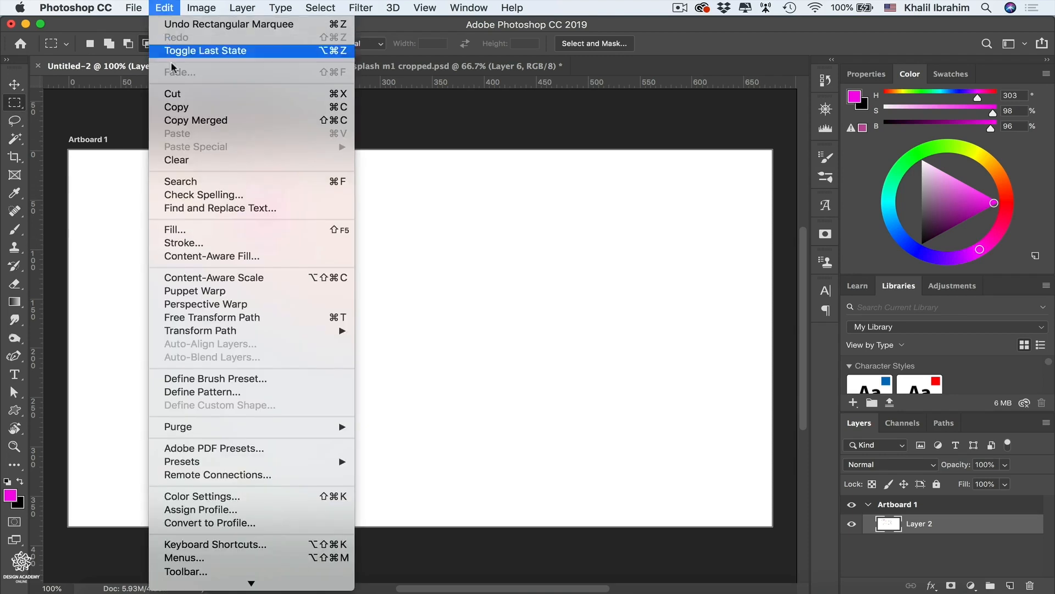
left_click(283, 384)
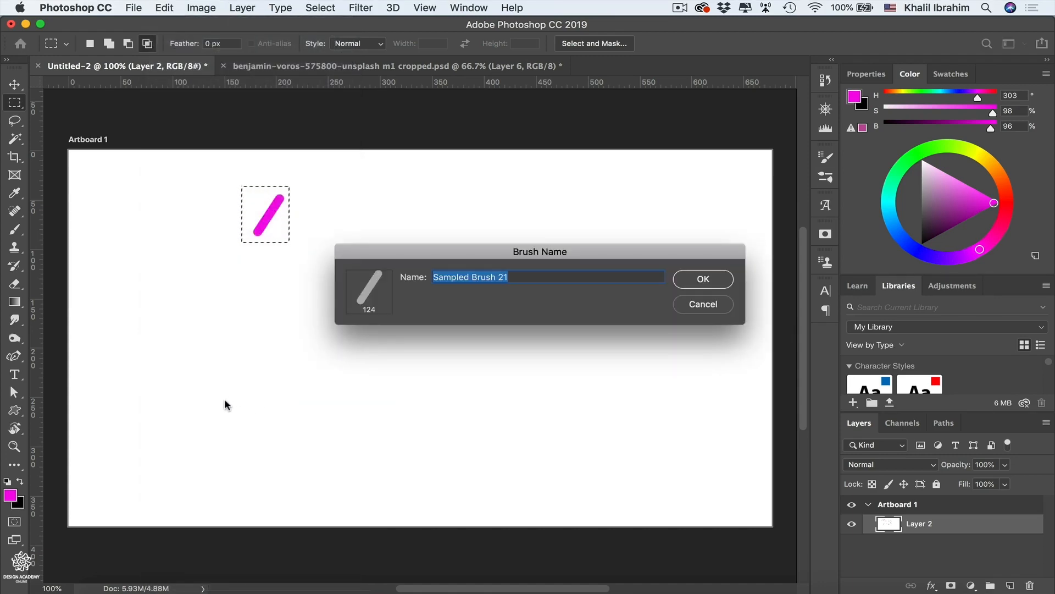
type("for")
type("ward slash")
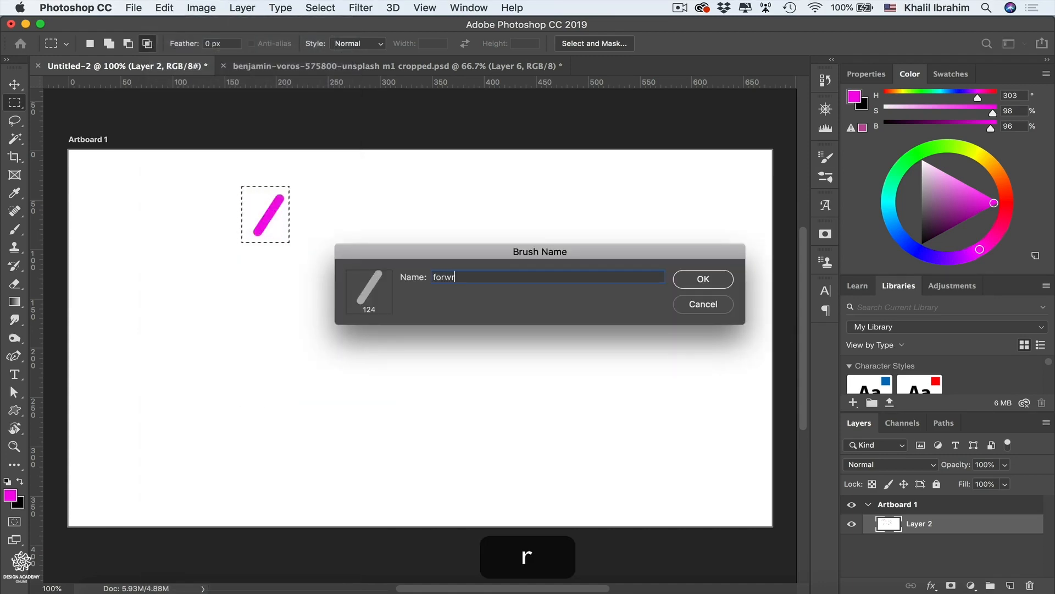
key("Return")
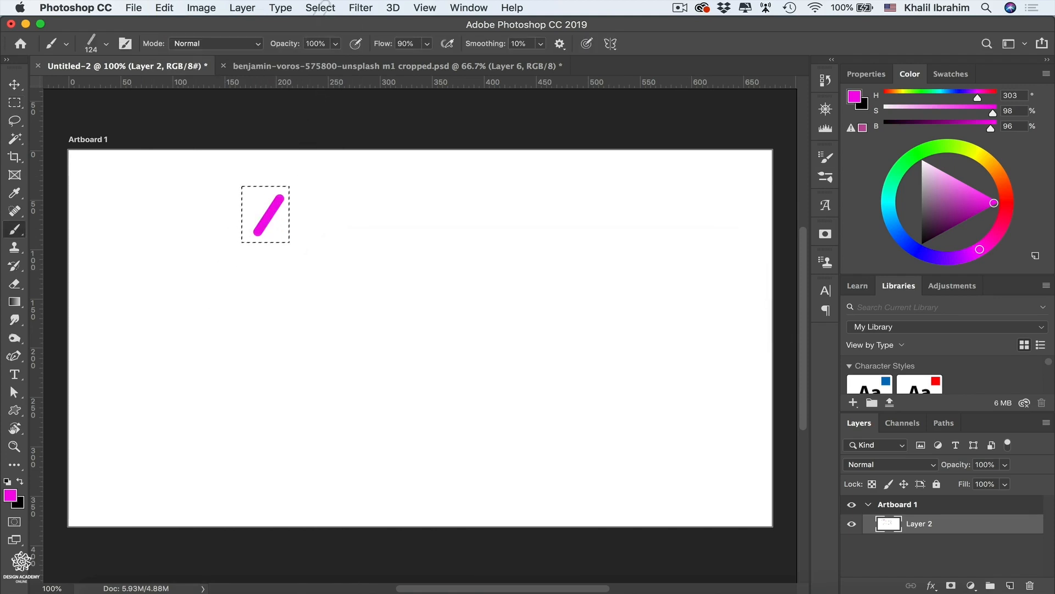
Remove the selection and paint a wavy test stroke across the artboard with the new slash brush.
left_click(320, 7)
left_click(345, 38)
mouse_move(138, 303)
left_mouse_down()
mouse_move(251, 309)
mouse_move(399, 291)
mouse_move(491, 232)
left_mouse_up()
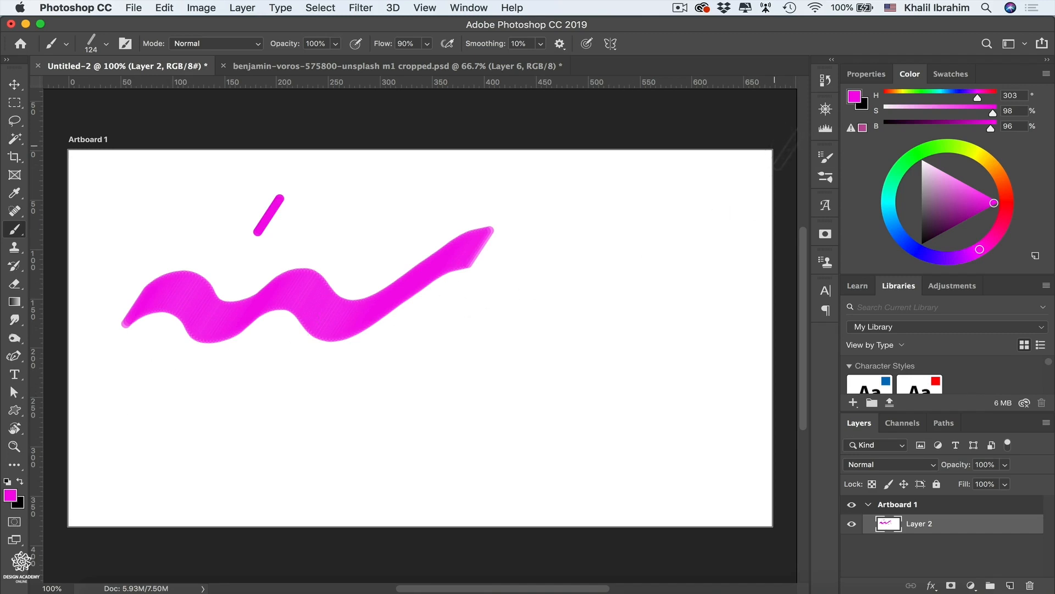
Show the slash brush's tip shape settings and clear the artboard by filling Layer 2 with white.
left_click(827, 159)
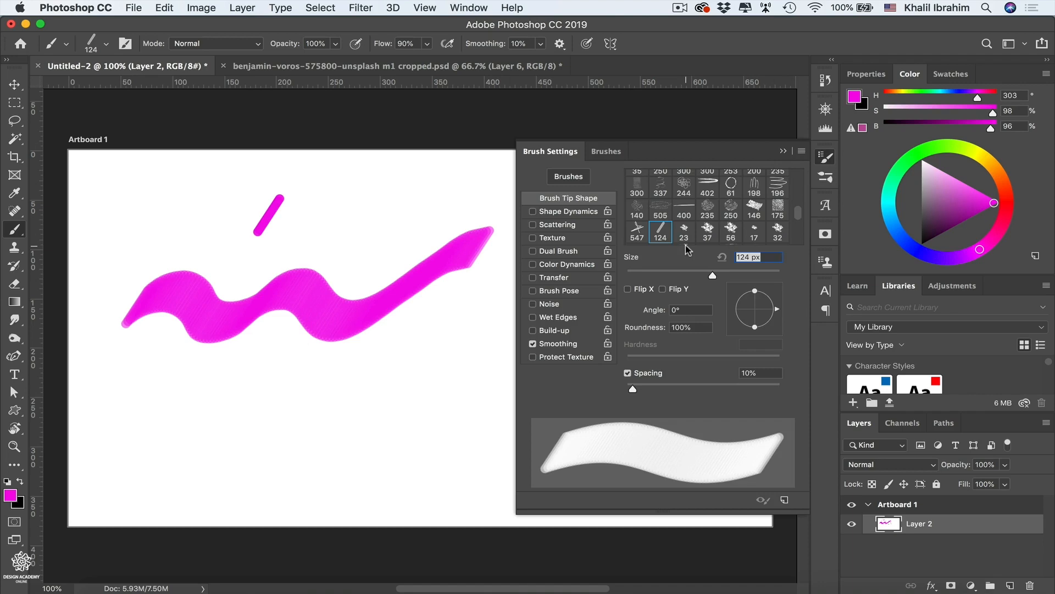
key("d")
key("super+BackSpace")
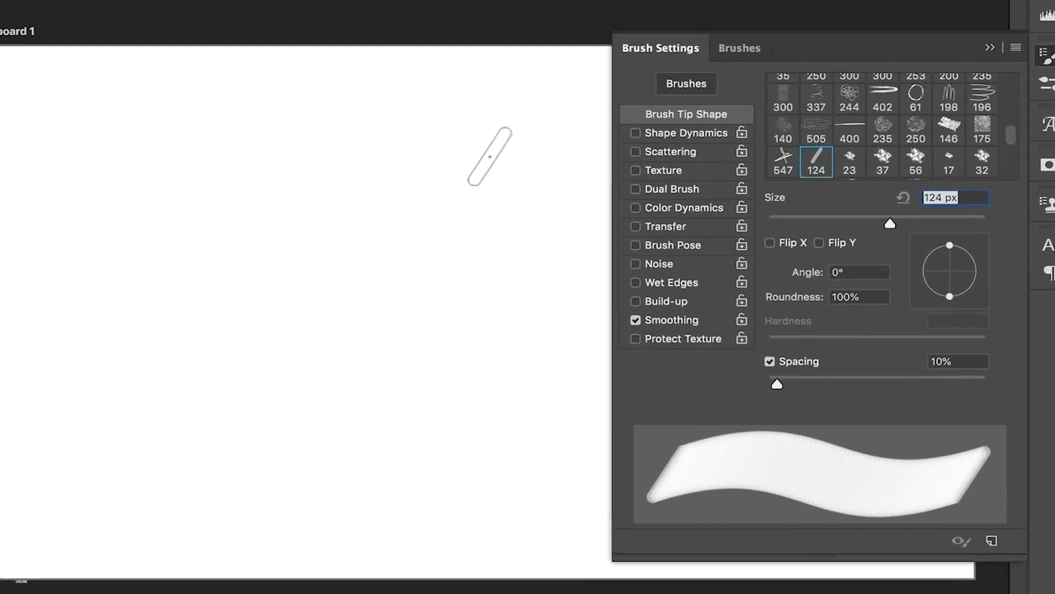
Set the slash brush's spacing to 24% and paint a magenta curved test stroke on the artboard.
mouse_move(797, 379)
left_mouse_down()
mouse_move(876, 379)
mouse_move(804, 379)
left_mouse_up()
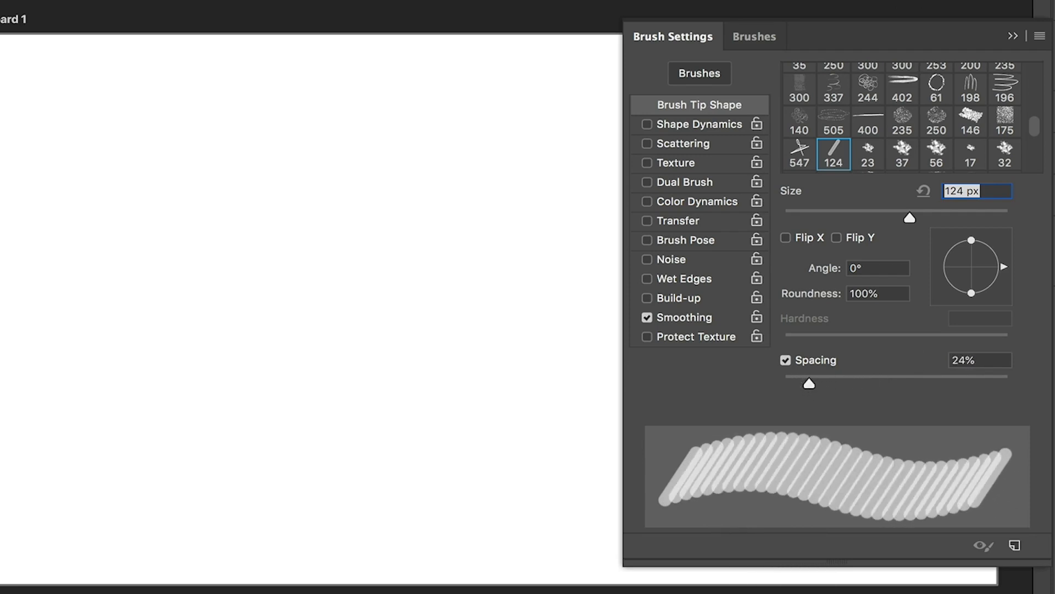
mouse_move(22, 297)
left_mouse_down()
mouse_move(110, 224)
mouse_move(252, 257)
mouse_move(465, 168)
left_mouse_up()
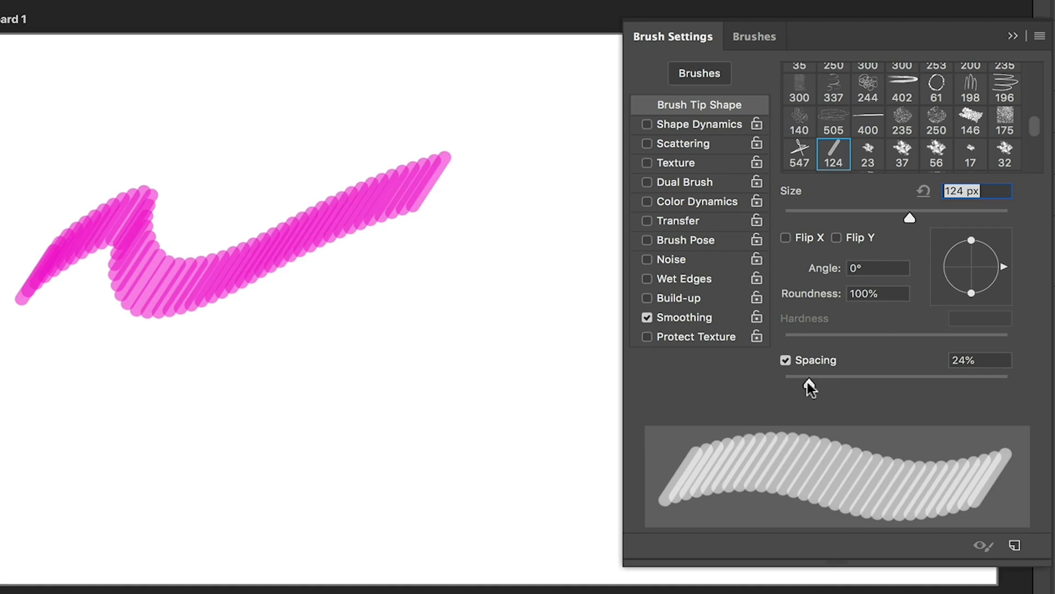
Set the slash brush's spacing to 13% and reduce its size to 60 px.
left_click_drag(809, 385, 797, 383)
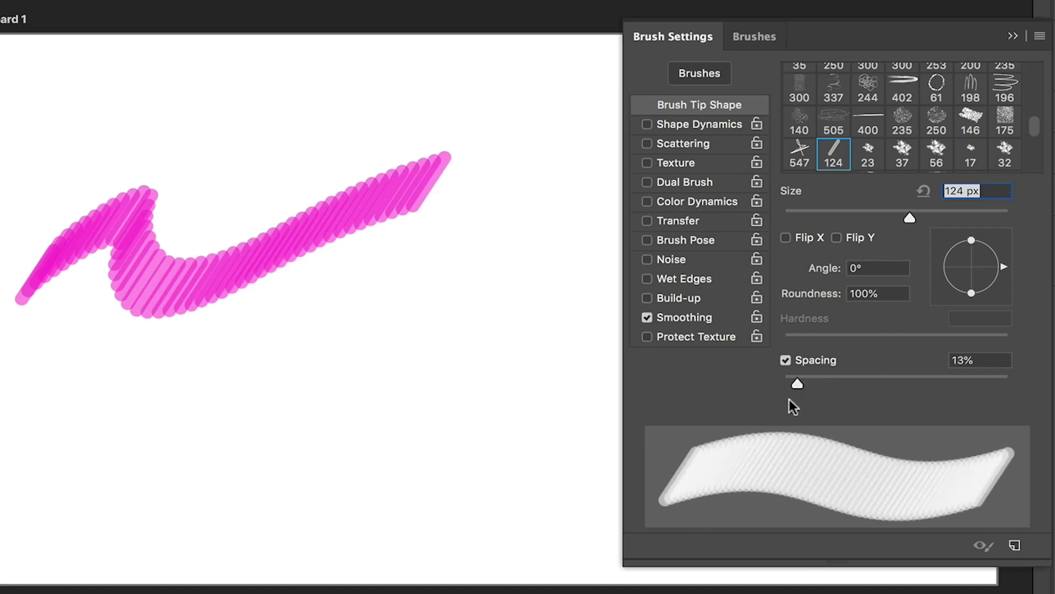
key("bracketleft")
key("bracketleft")
key("bracketleft")
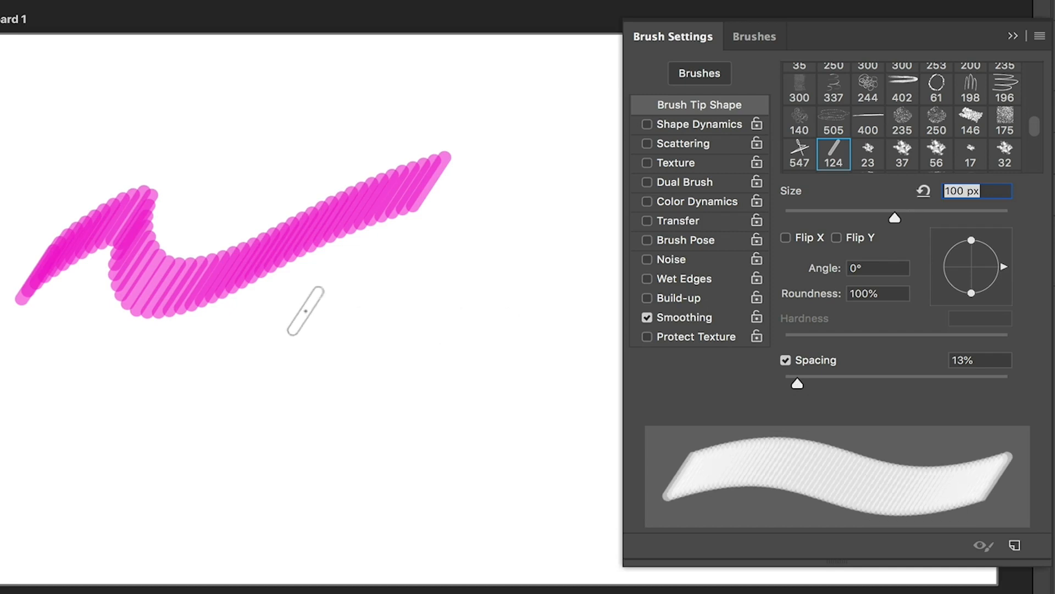
key("bracketleft")
key("bracketleft")
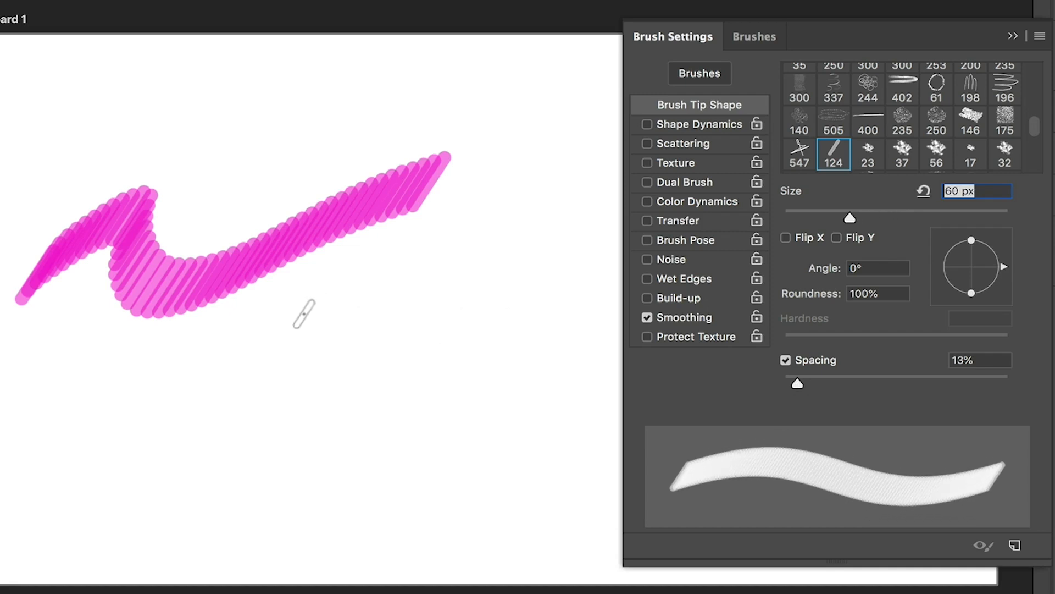
Enable Shape Dynamics for the slash brush with 43% size jitter and paint a test stroke below the existing one.
left_click(693, 124)
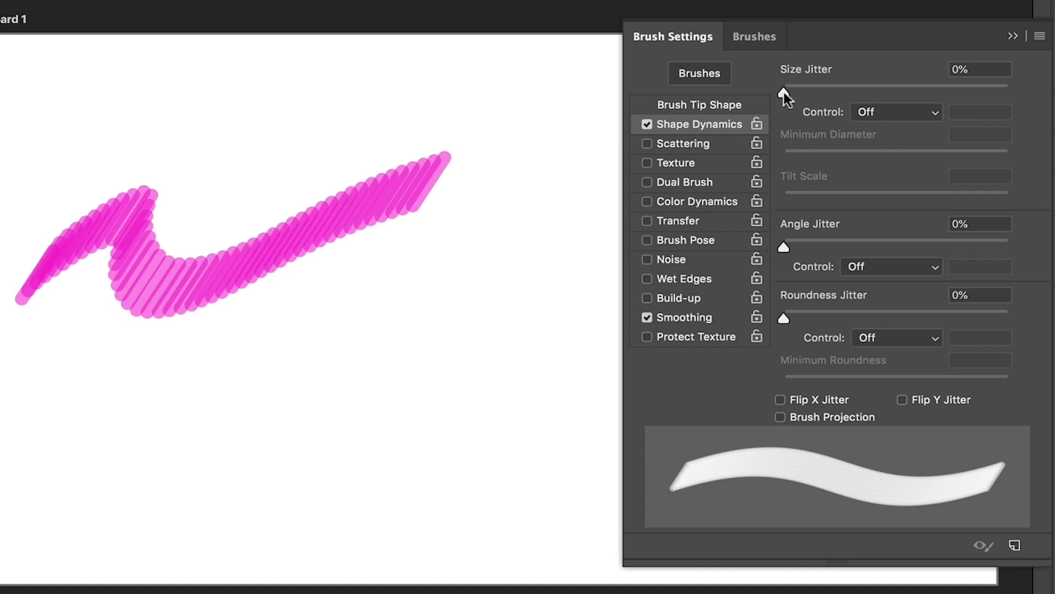
left_click_drag(784, 91, 882, 95)
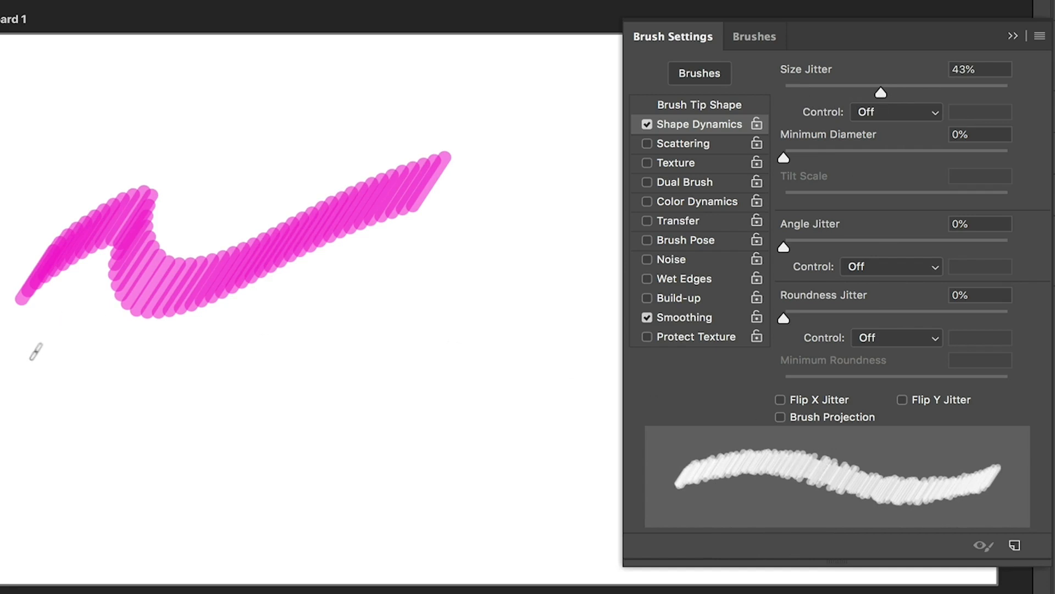
mouse_move(23, 371)
left_mouse_down()
mouse_move(62, 332)
mouse_move(226, 362)
mouse_move(306, 330)
mouse_move(341, 357)
mouse_move(386, 320)
mouse_move(379, 355)
left_mouse_up()
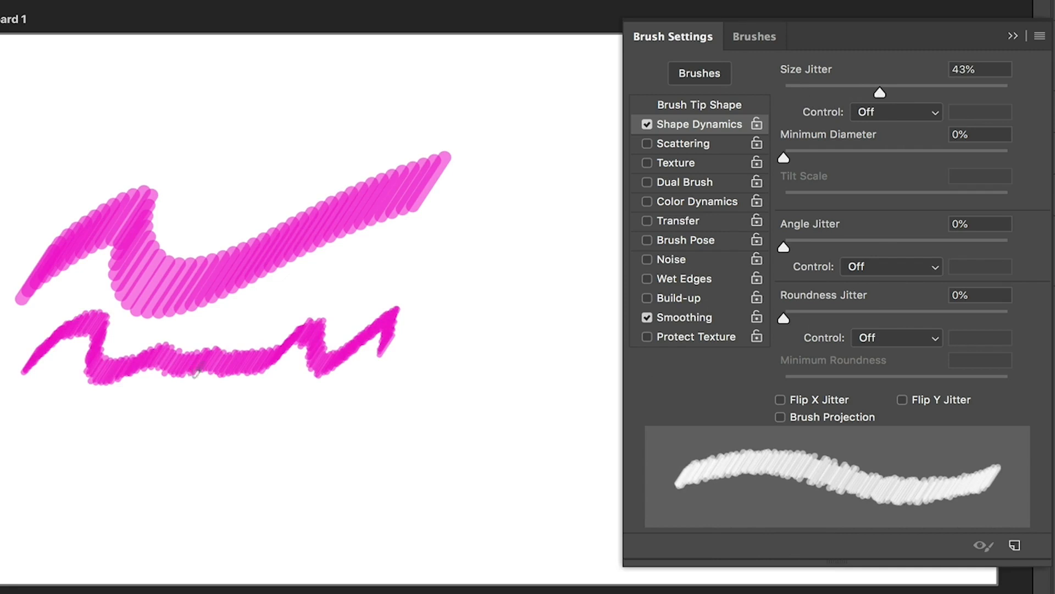
Set the brush's angle jitter to 17% and paint a wavy test stroke below the others.
mouse_move(783, 161)
left_mouse_down()
mouse_move(866, 164)
mouse_move(802, 170)
mouse_move(833, 171)
mouse_move(780, 150)
left_mouse_up()
left_click_drag(784, 248, 821, 251)
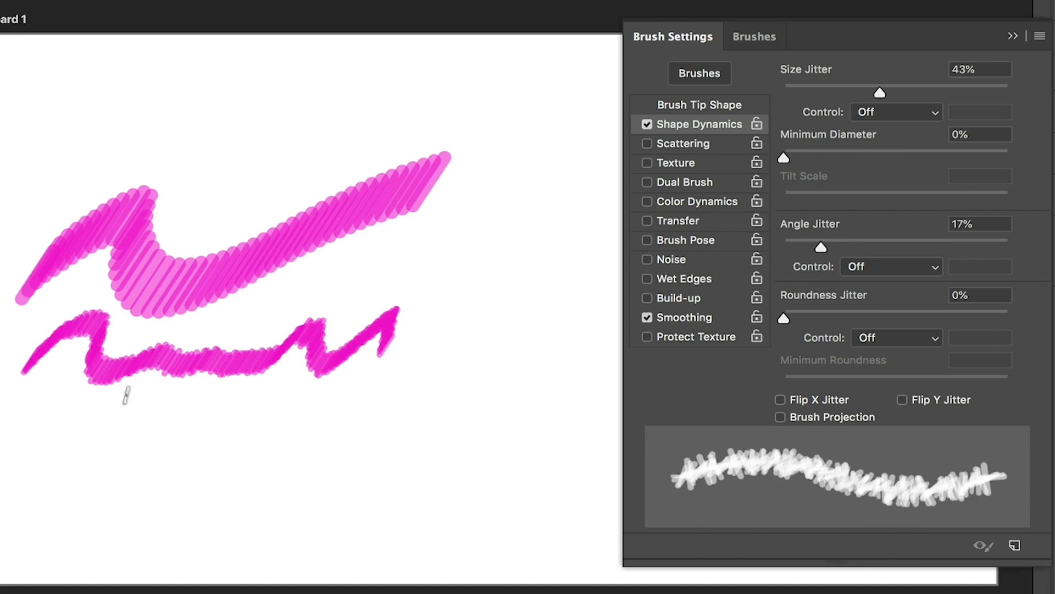
mouse_move(26, 455)
left_mouse_down()
mouse_move(106, 412)
mouse_move(222, 452)
mouse_move(344, 410)
mouse_move(389, 463)
mouse_move(534, 358)
left_mouse_up()
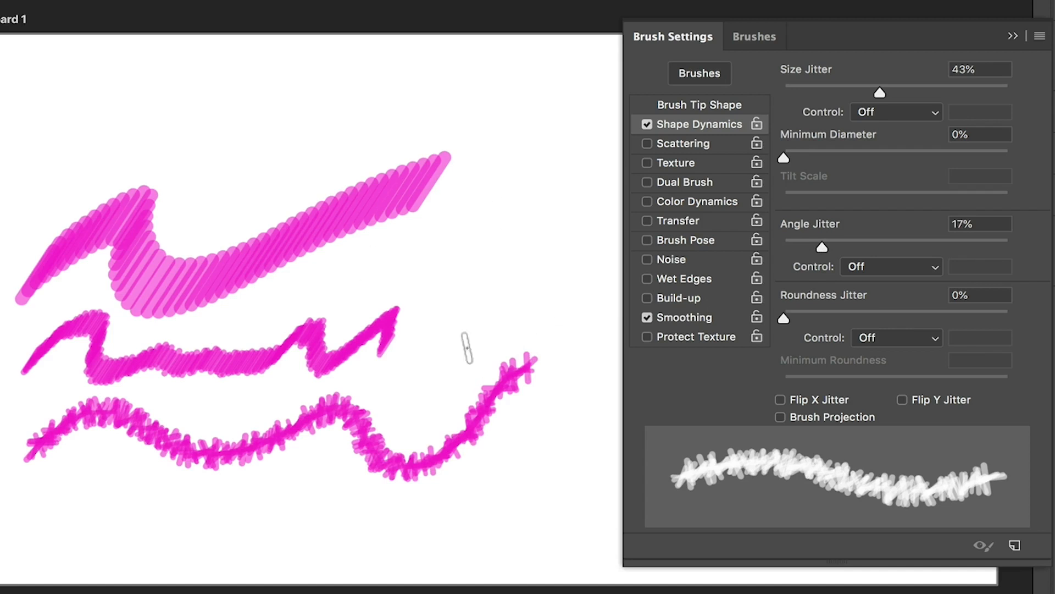
Set angle jitter to 0% with its control on Direction, then paint a wavy stroke above the others with an enlarged brush.
left_click_drag(820, 247, 778, 249)
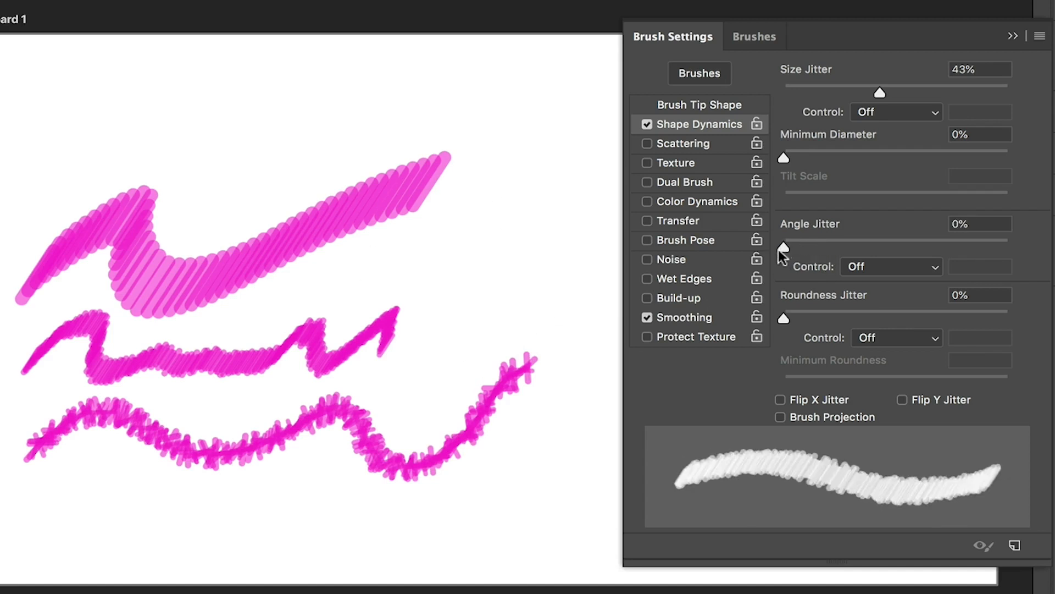
left_click(922, 271)
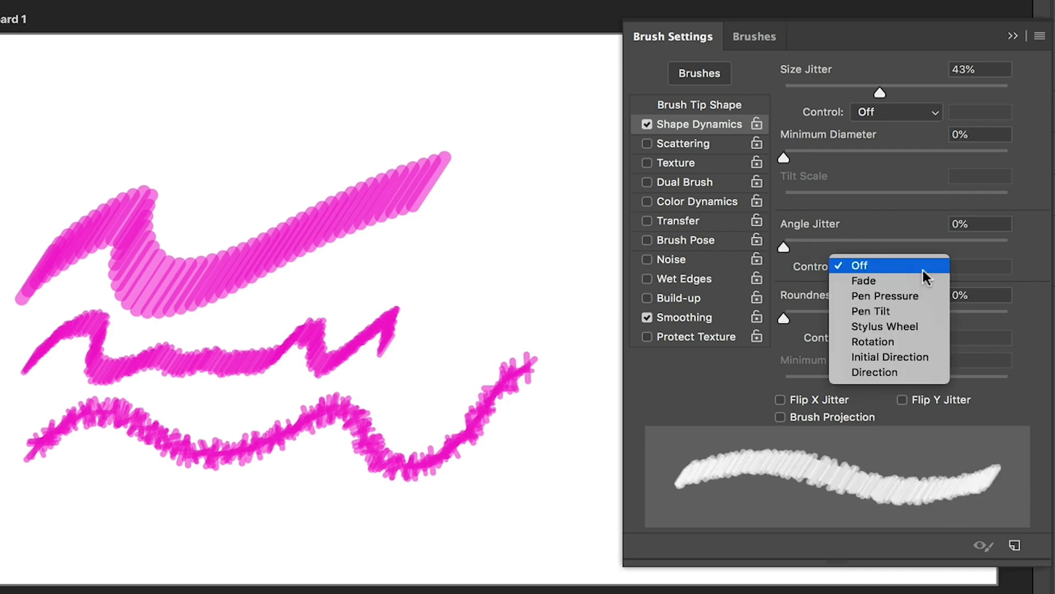
left_click(881, 372)
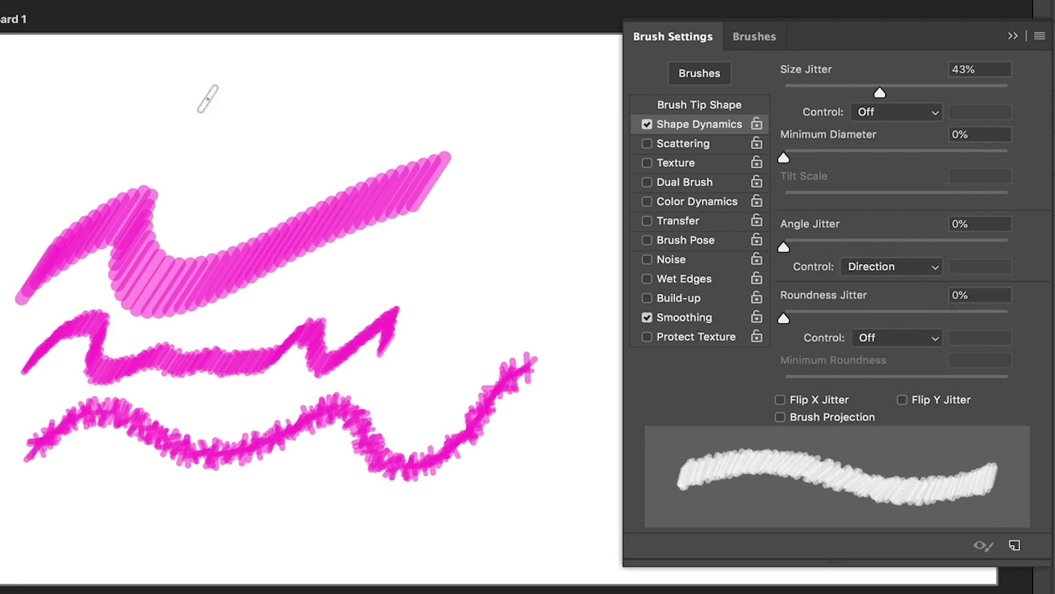
key("bracketright")
key("bracketright")
key("bracketright")
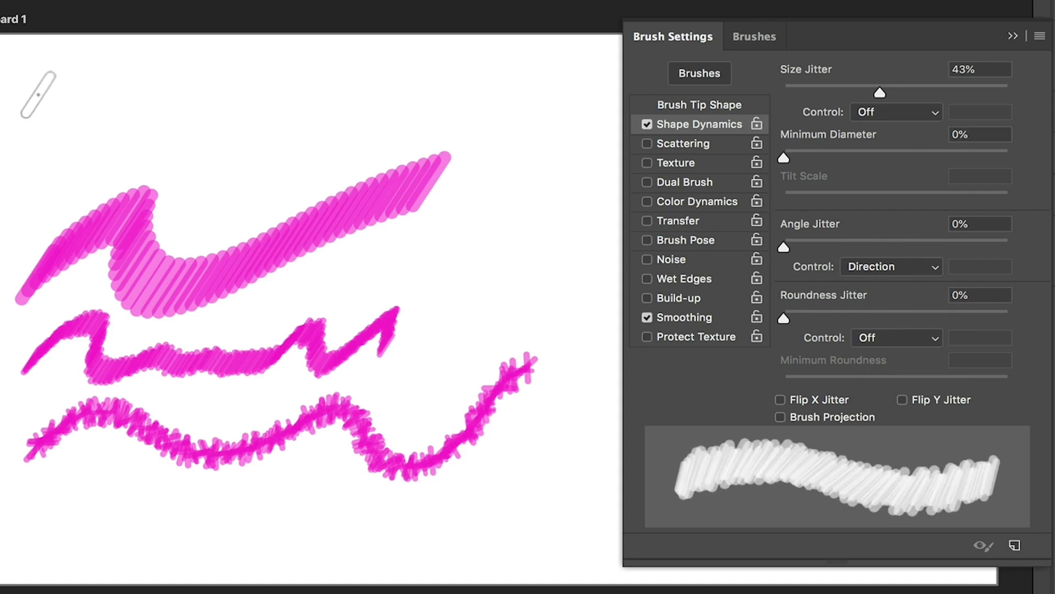
mouse_move(22, 83)
left_mouse_down()
mouse_move(99, 127)
mouse_move(155, 114)
mouse_move(189, 90)
mouse_move(228, 101)
mouse_move(261, 146)
mouse_move(294, 160)
mouse_move(342, 124)
mouse_move(356, 144)
left_mouse_up()
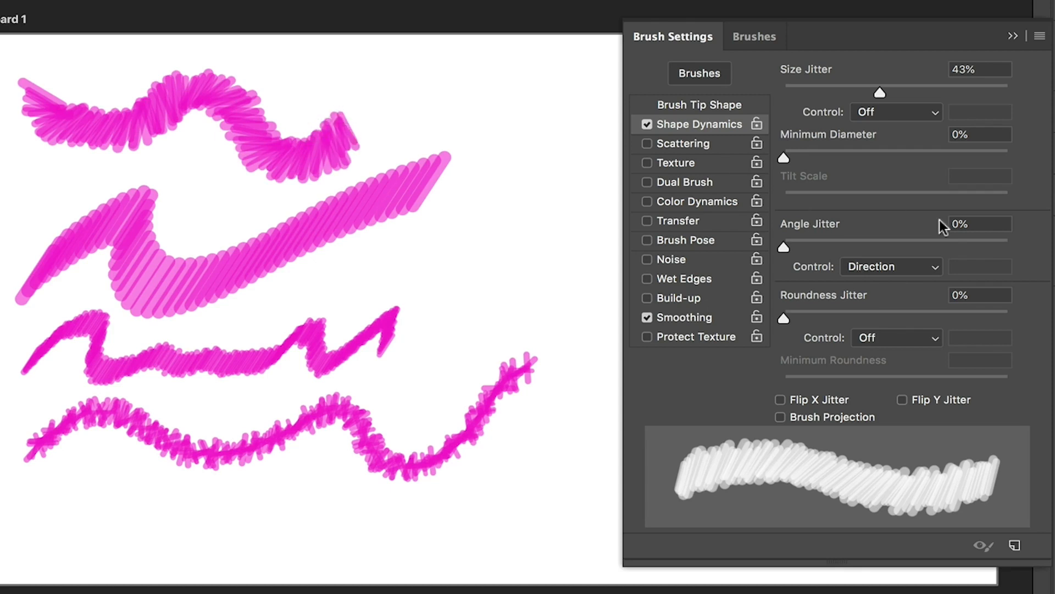
Test the slash brush with angle control off and again with 75% roundness jitter, painting a magenta stroke for each setting.
left_click(876, 262)
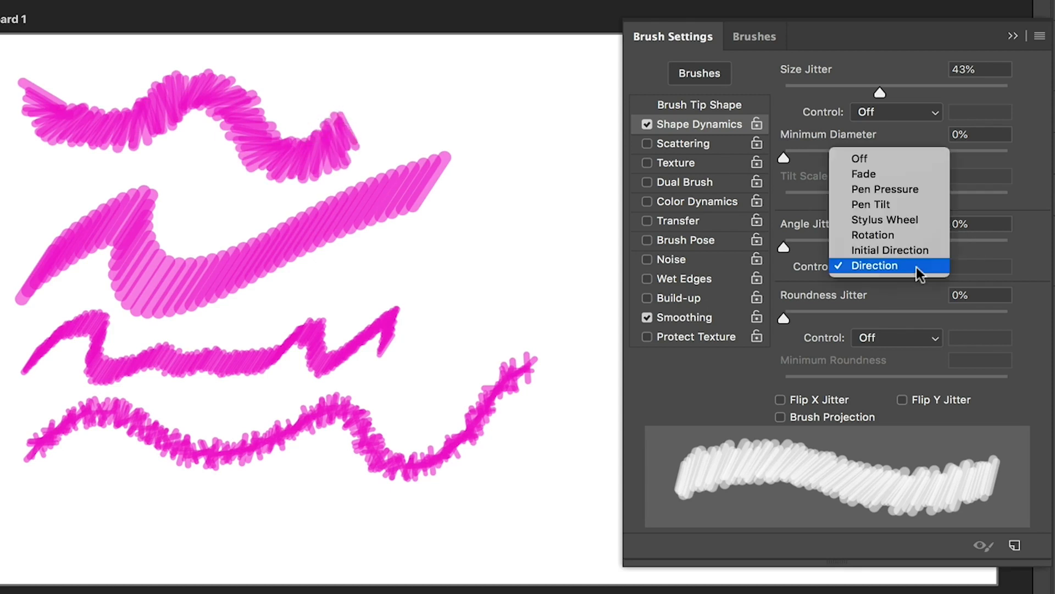
left_click(880, 160)
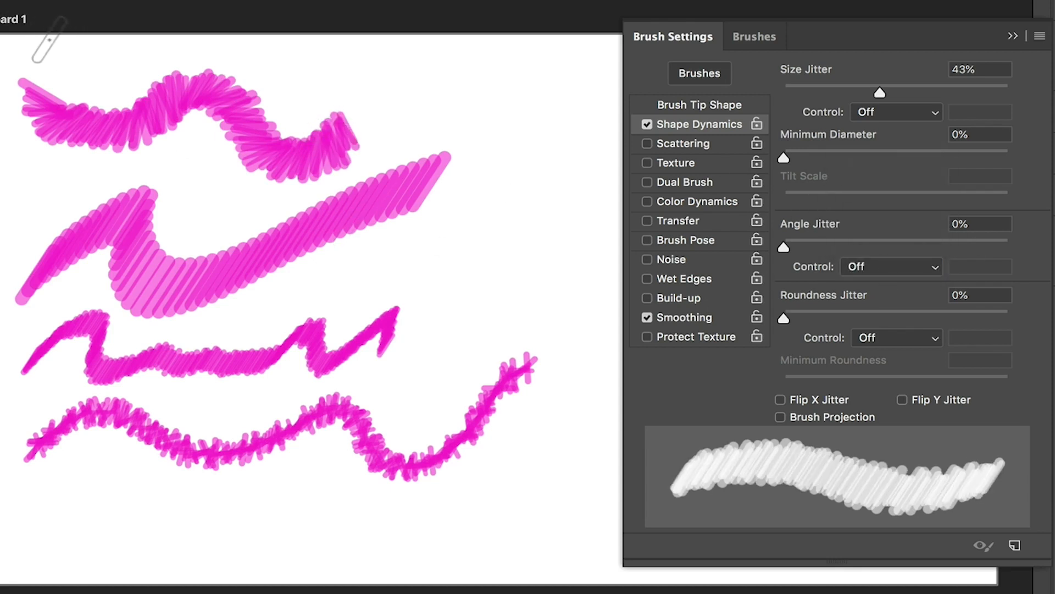
mouse_move(41, 55)
left_mouse_down()
mouse_move(85, 67)
mouse_move(209, 46)
mouse_move(312, 88)
mouse_move(350, 67)
left_mouse_up()
left_click_drag(372, 88, 386, 94)
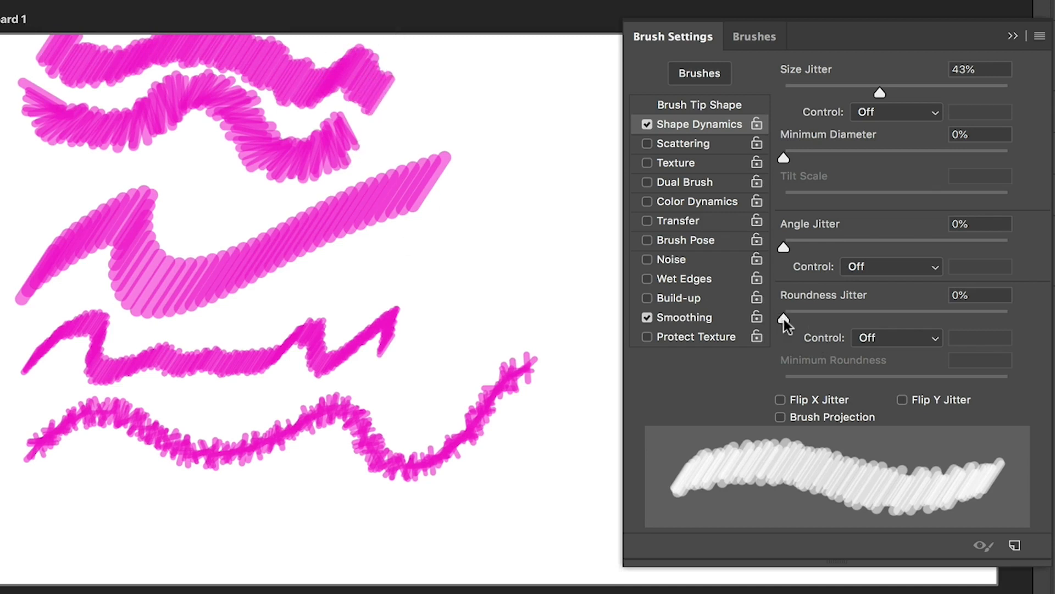
left_click_drag(784, 318, 952, 318)
mouse_move(317, 271)
left_mouse_down()
mouse_move(450, 270)
mouse_move(507, 242)
mouse_move(503, 285)
mouse_move(583, 249)
left_mouse_up()
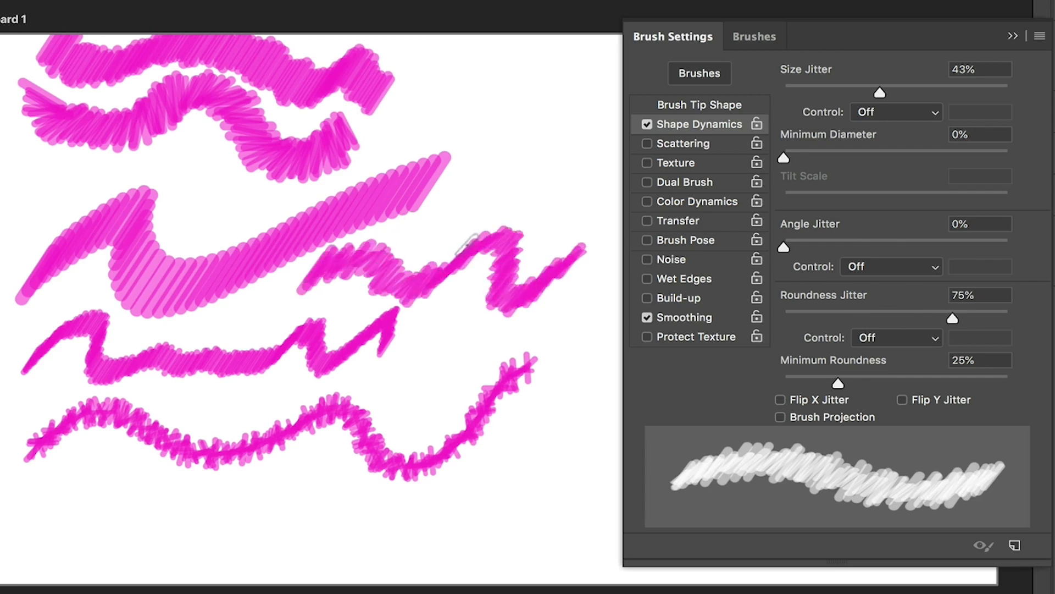
Replace Shape Dynamics with Scattering on the slash brush and clear the artboard by filling it with white.
left_click(692, 146)
left_click(647, 124)
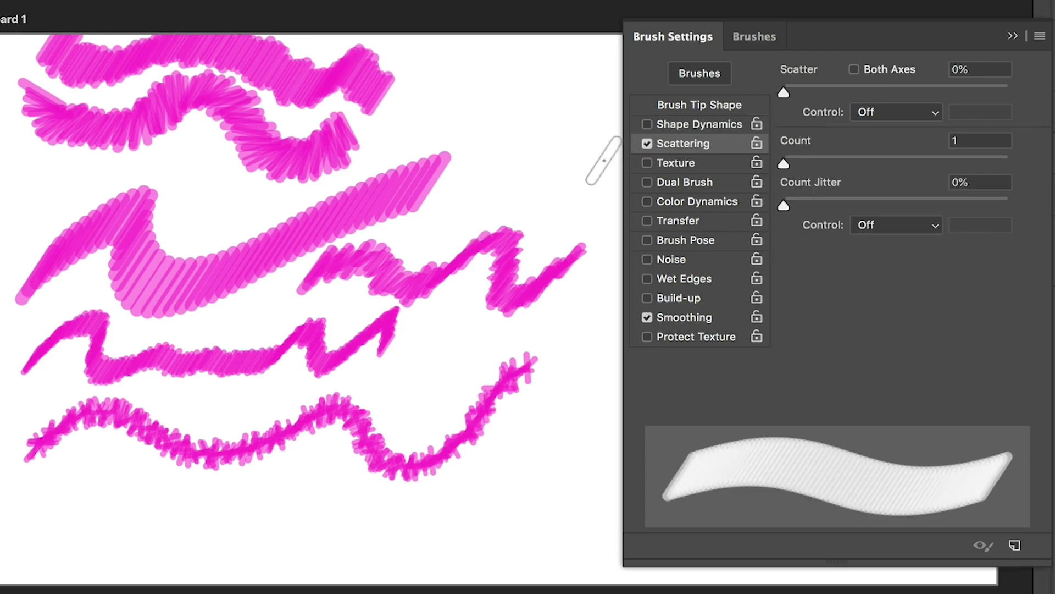
key("super+BackSpace")
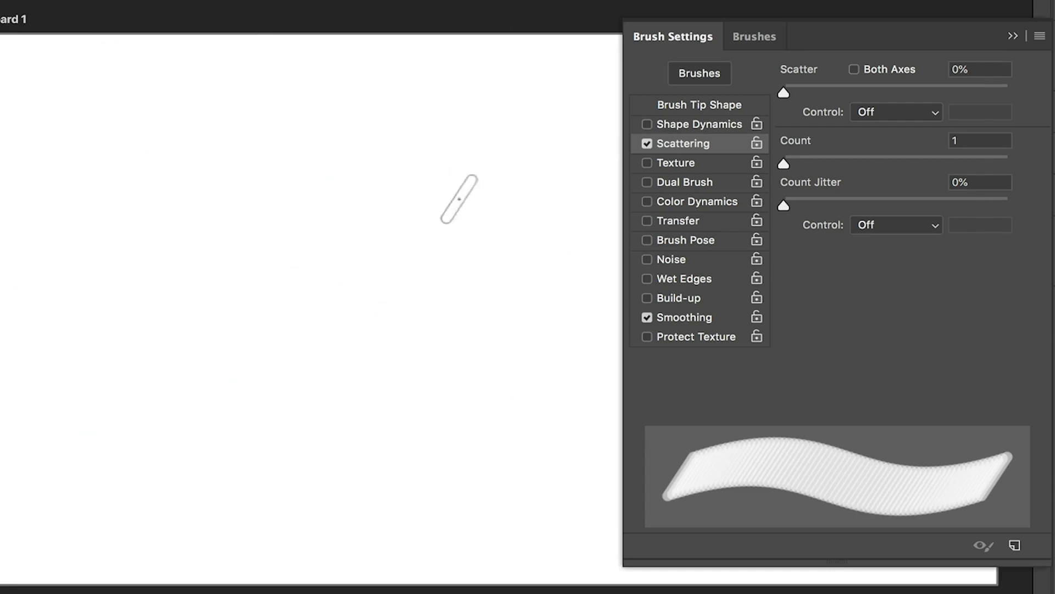
Set the brush's scatter to 181%, paint a test stroke across the artboard, and raise the scattering count to 3.
mouse_move(783, 91)
left_mouse_down()
mouse_move(842, 94)
mouse_move(824, 94)
left_mouse_up()
mouse_move(29, 174)
left_mouse_down()
mouse_move(102, 208)
mouse_move(187, 190)
mouse_move(259, 231)
mouse_move(339, 202)
mouse_move(431, 229)
mouse_move(555, 231)
mouse_move(525, 236)
left_mouse_up()
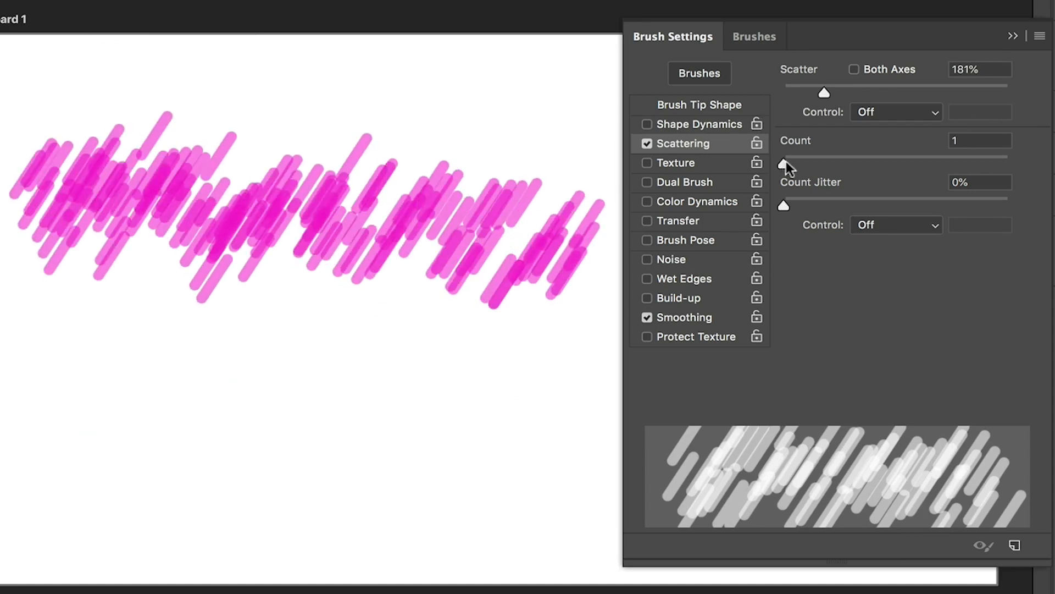
mouse_move(785, 163)
left_mouse_down()
mouse_move(849, 164)
mouse_move(807, 166)
left_mouse_up()
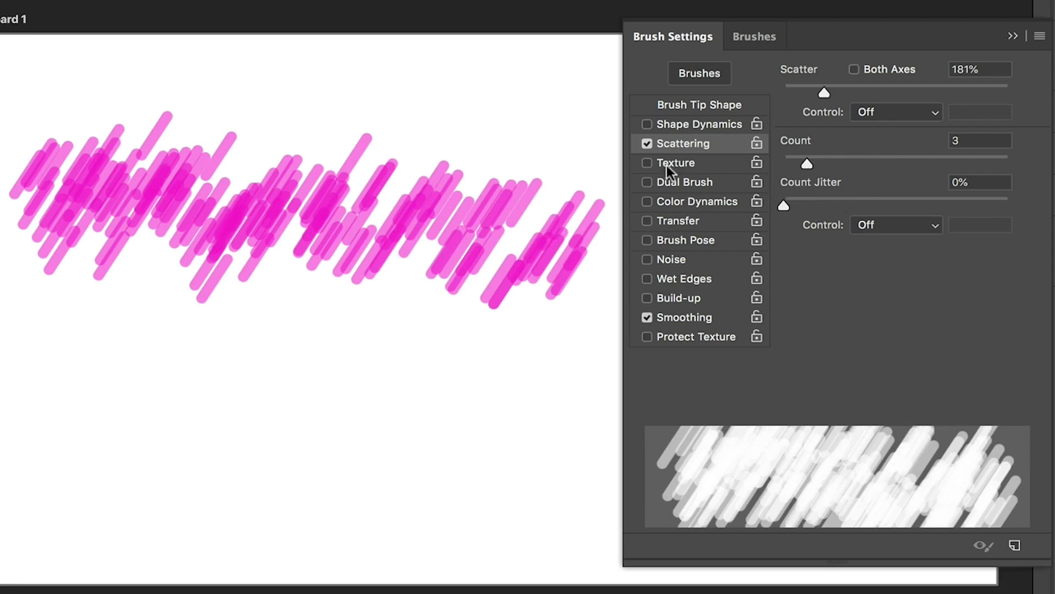
Replace Scattering with Texture on the slash brush and choose the red pattern as its texture.
left_click(647, 163)
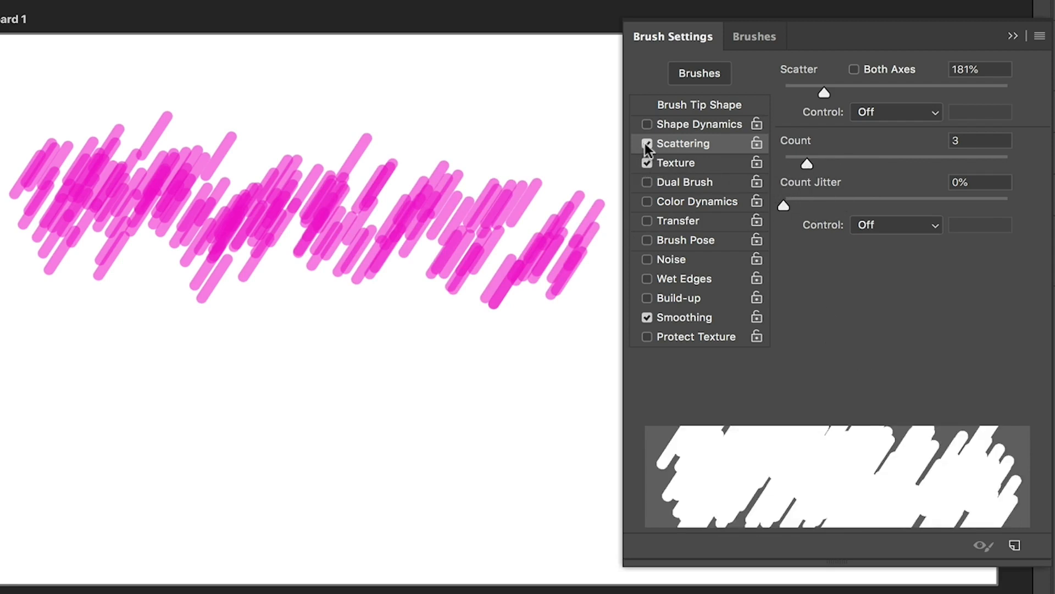
left_click(647, 143)
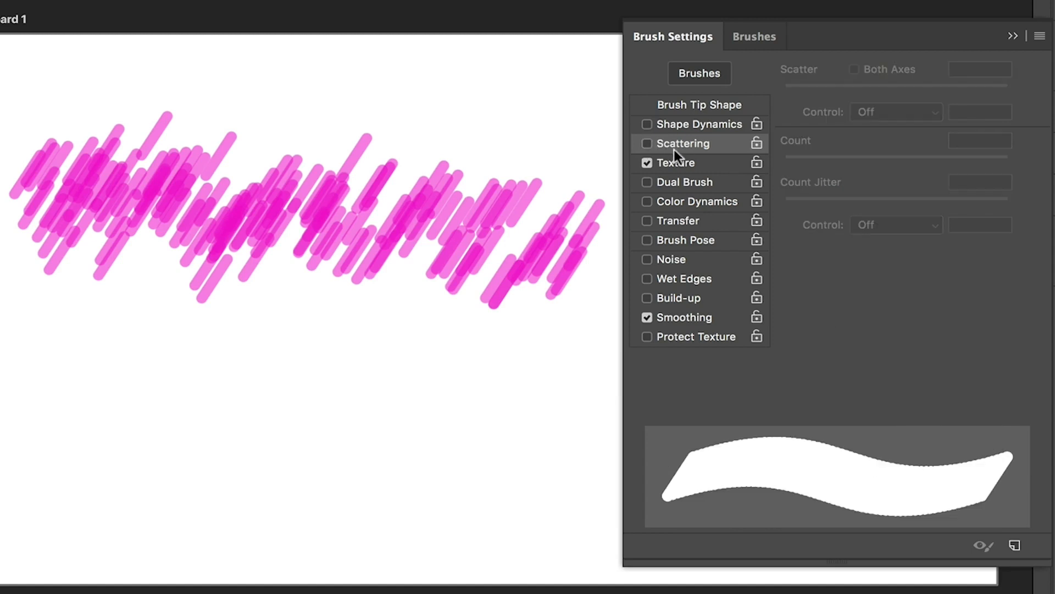
left_click(689, 163)
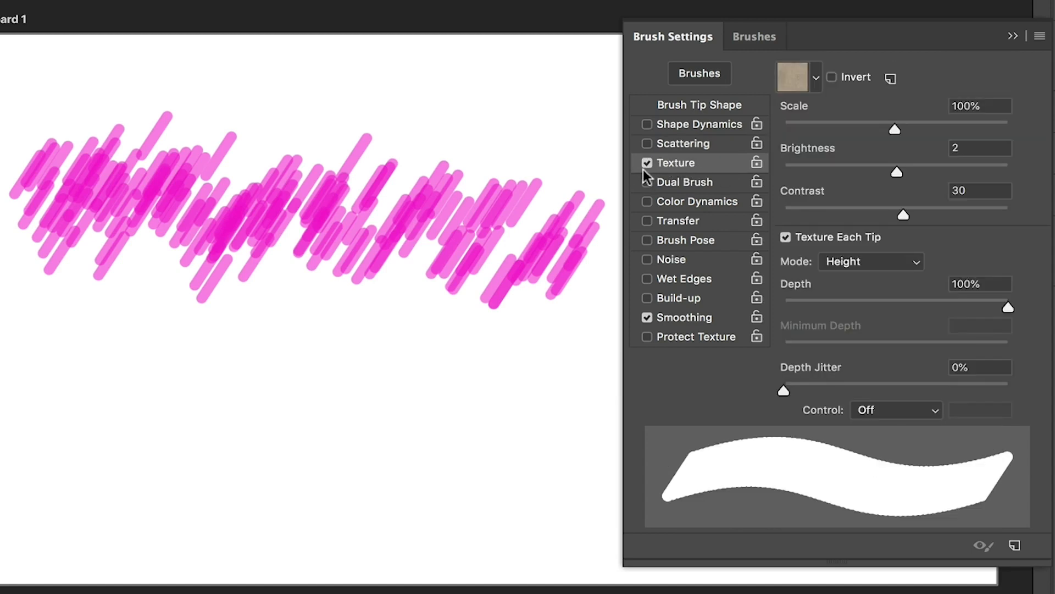
left_click(816, 81)
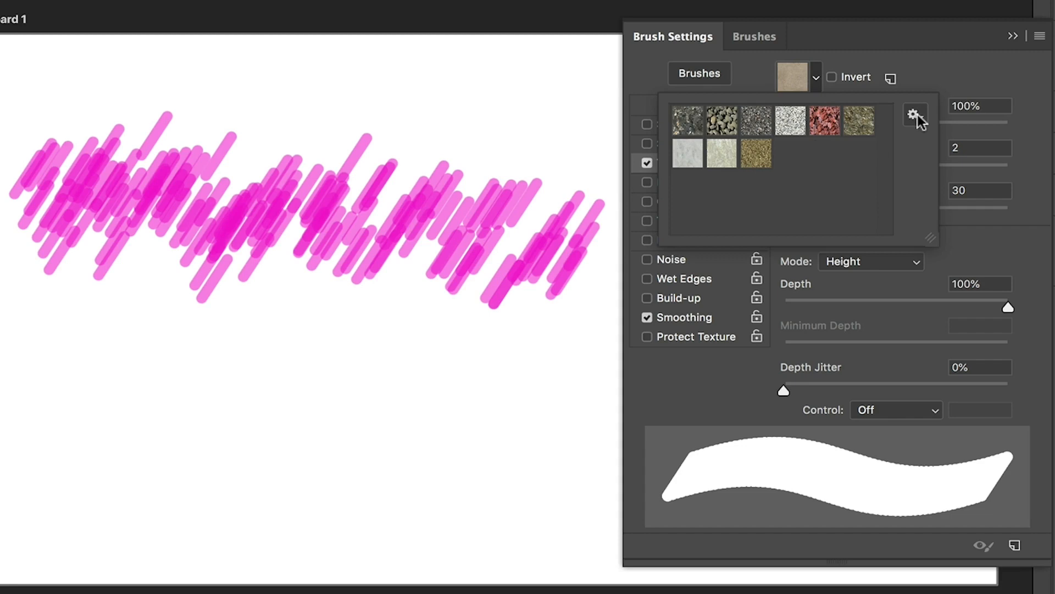
left_click(914, 116)
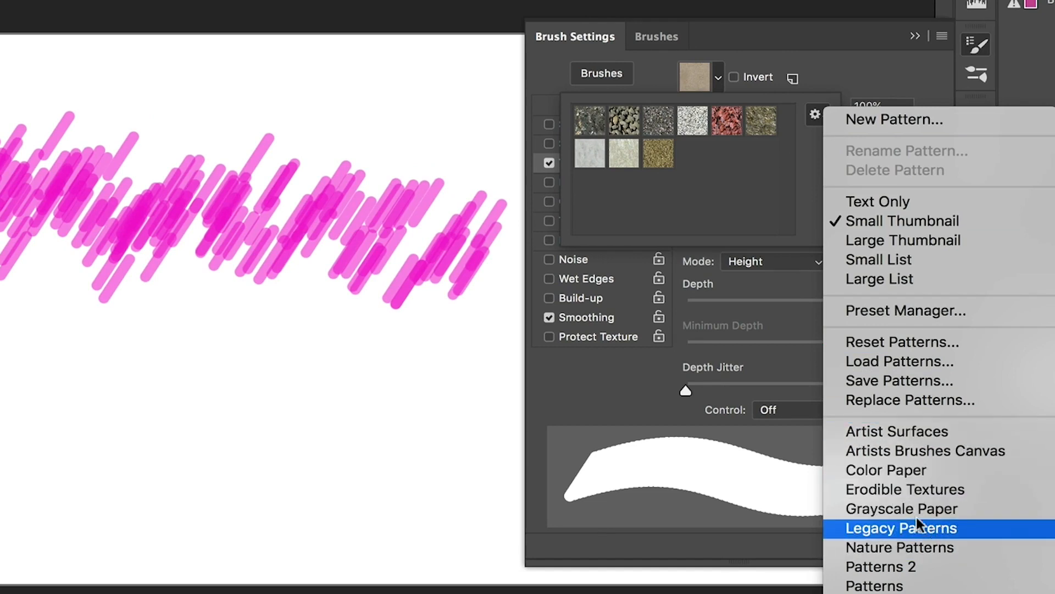
left_click(726, 126)
left_click(727, 127)
left_click(720, 80)
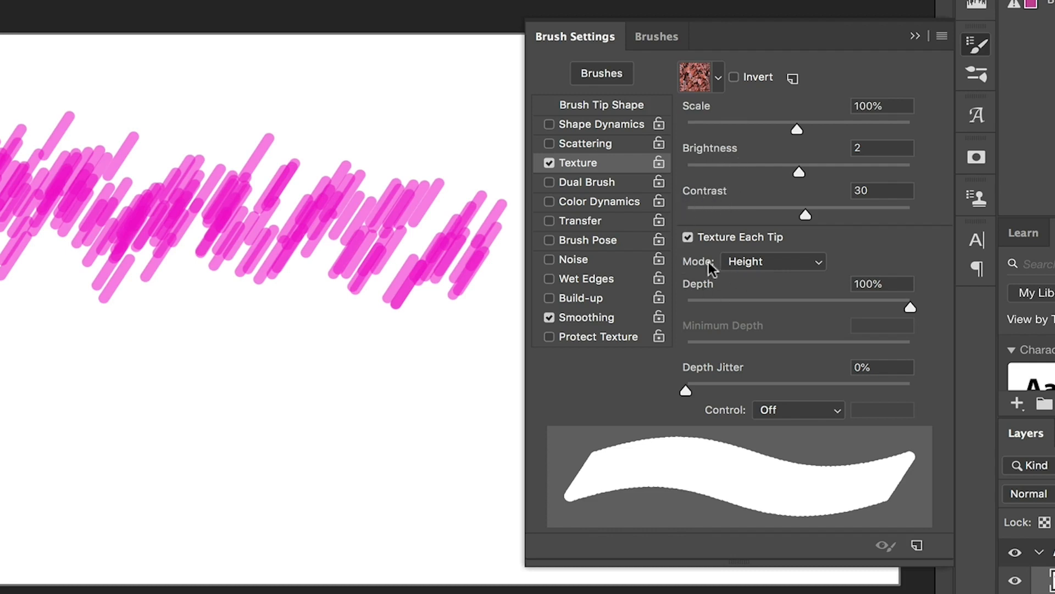
Set the texture mode to Multiply and paint a wavy textured stroke below the scattered one.
left_click(808, 269)
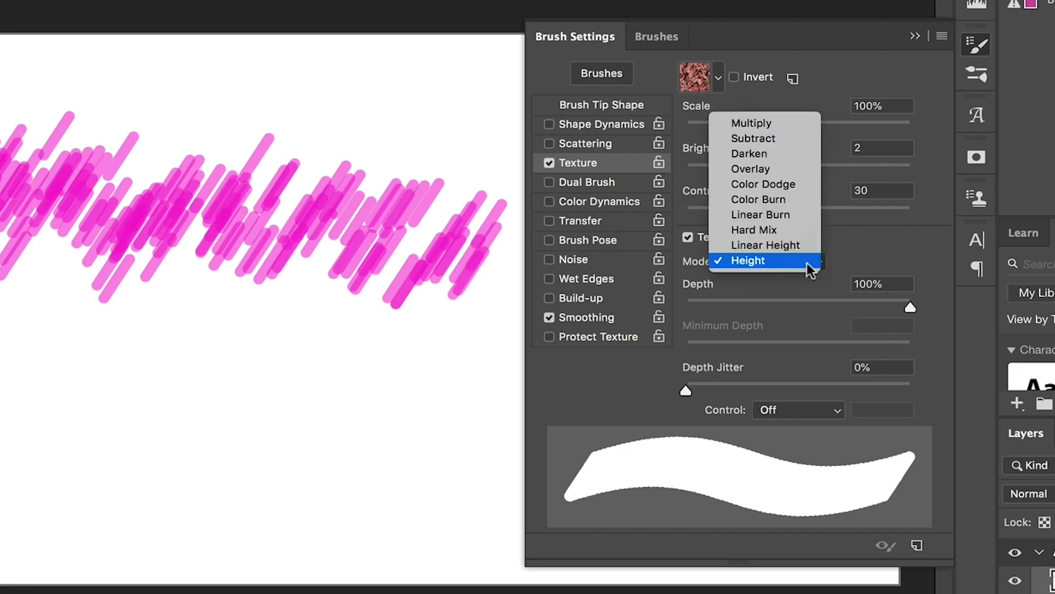
left_click(764, 125)
mouse_move(0, 383)
left_mouse_down()
mouse_move(34, 322)
mouse_move(45, 400)
left_mouse_up()
mouse_move(109, 400)
left_mouse_down()
mouse_move(182, 338)
mouse_move(171, 401)
mouse_move(188, 410)
mouse_move(229, 382)
mouse_move(243, 392)
mouse_move(246, 428)
mouse_move(356, 343)
mouse_move(335, 389)
mouse_move(372, 403)
mouse_move(423, 347)
mouse_move(472, 385)
left_mouse_up()
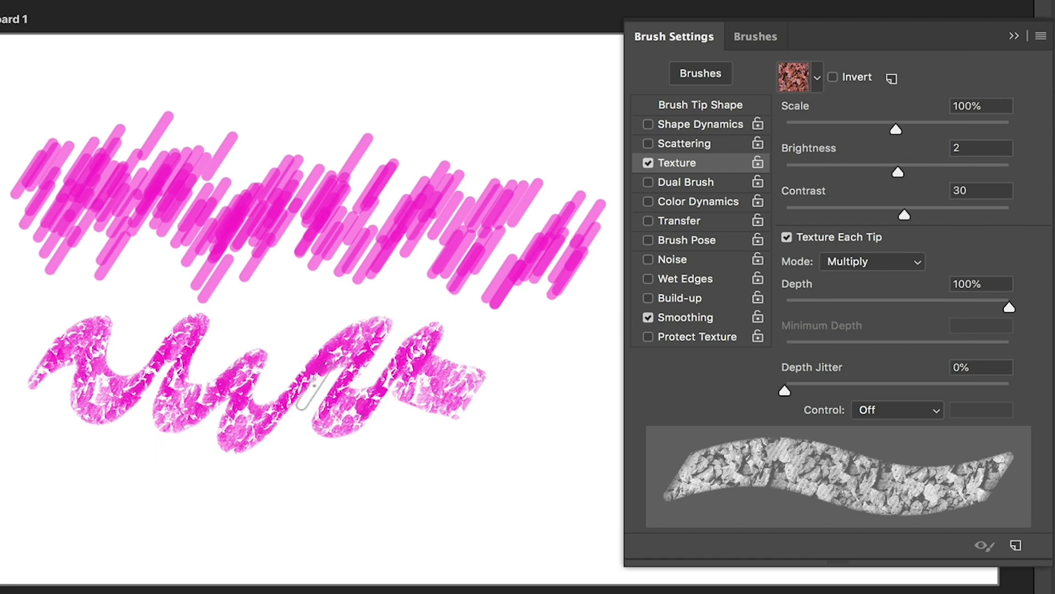
Replace Texture with Dual Brush on the slash brush and clear the artboard to white.
left_click(648, 163)
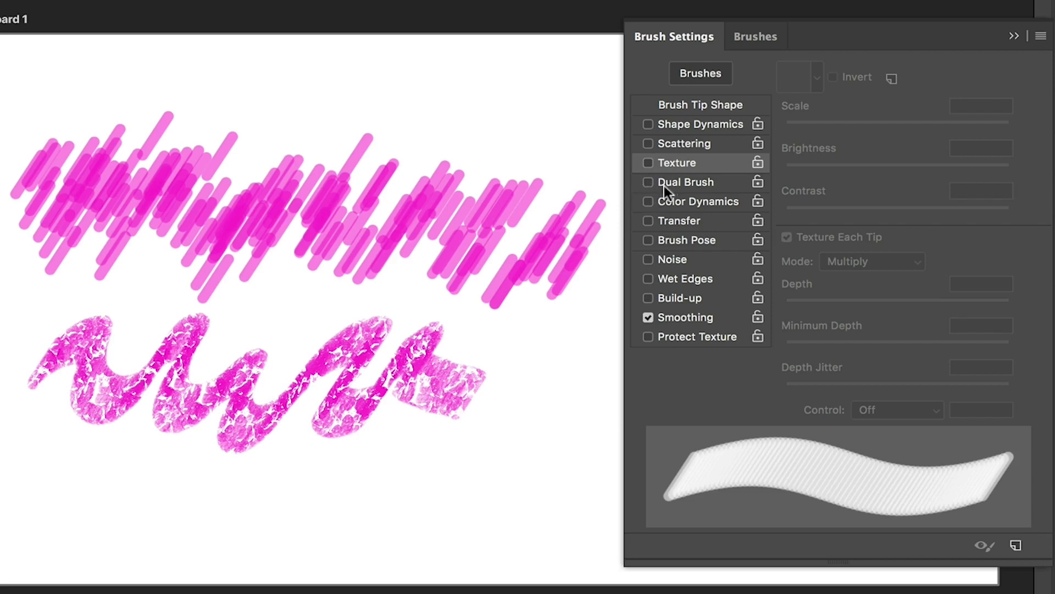
left_click(648, 182)
left_click(691, 183)
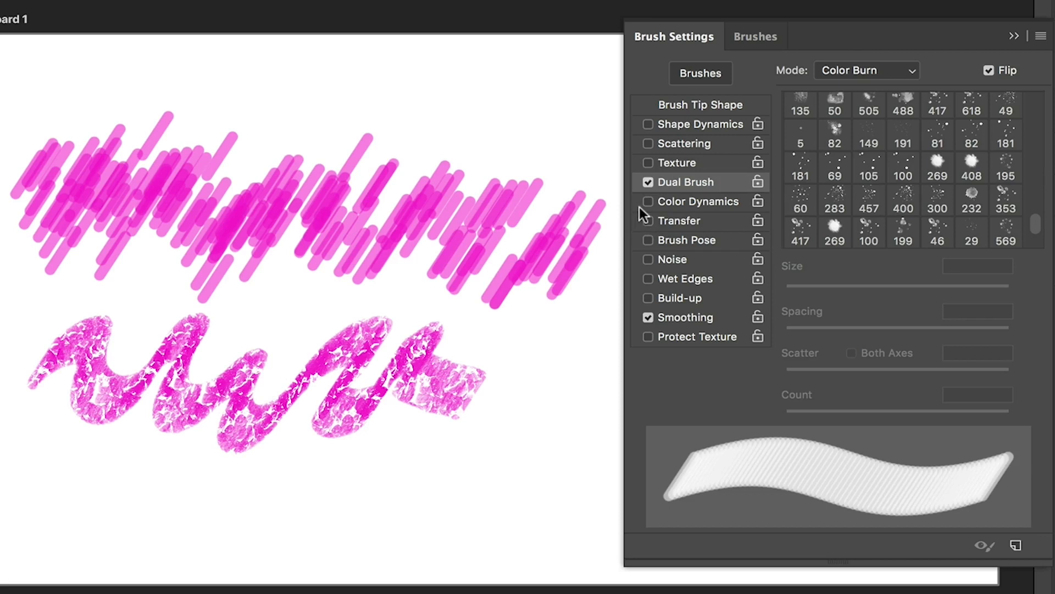
key("Delete")
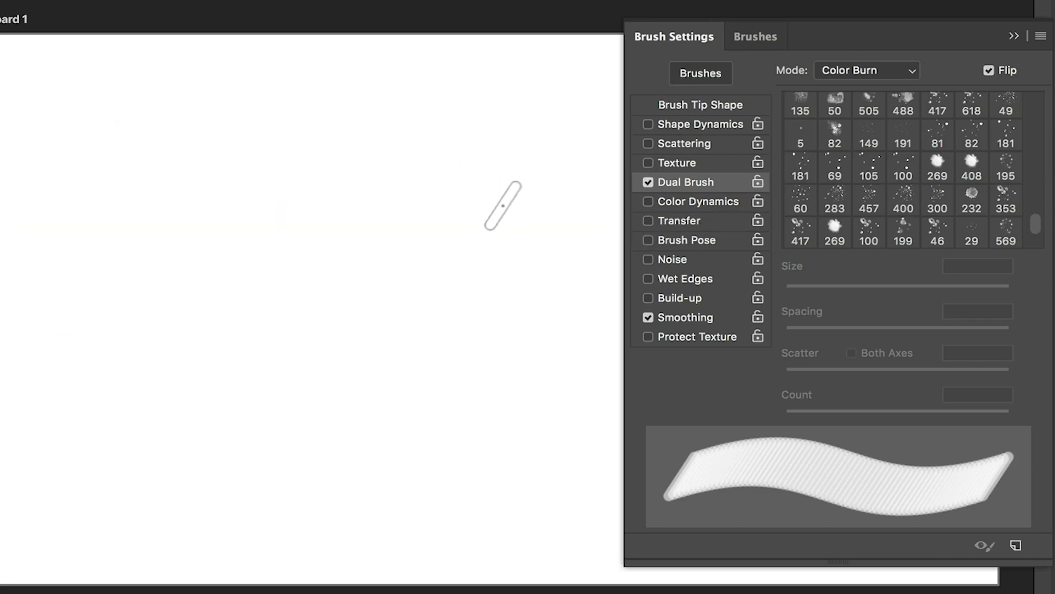
Choose the 283 px speckled tip as the dual brush and paint overlapping wavy test strokes on the artboard.
left_click(834, 201)
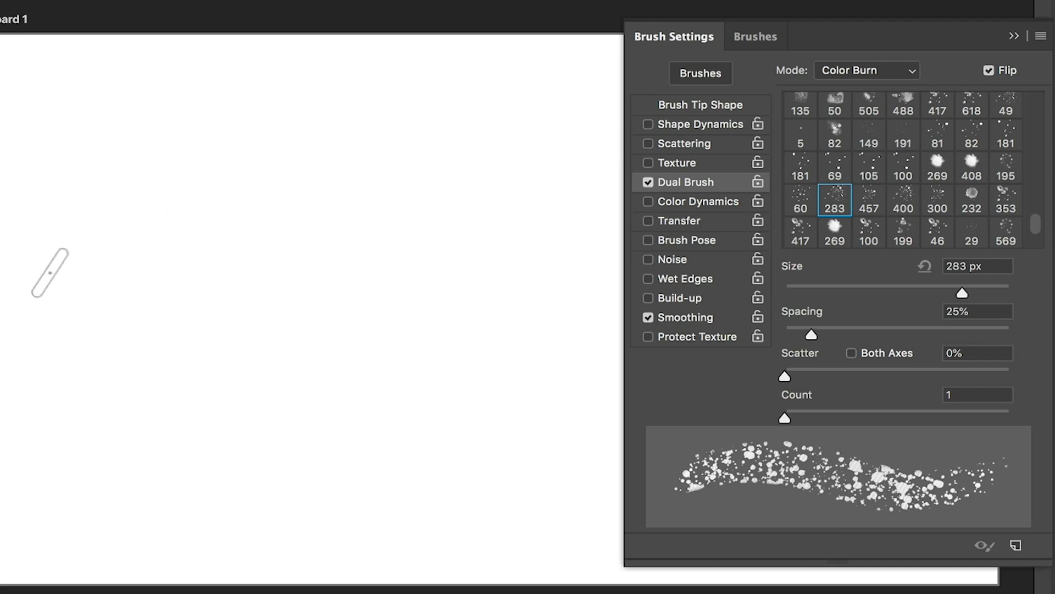
mouse_move(32, 294)
left_mouse_down()
mouse_move(359, 291)
mouse_move(549, 166)
left_mouse_up()
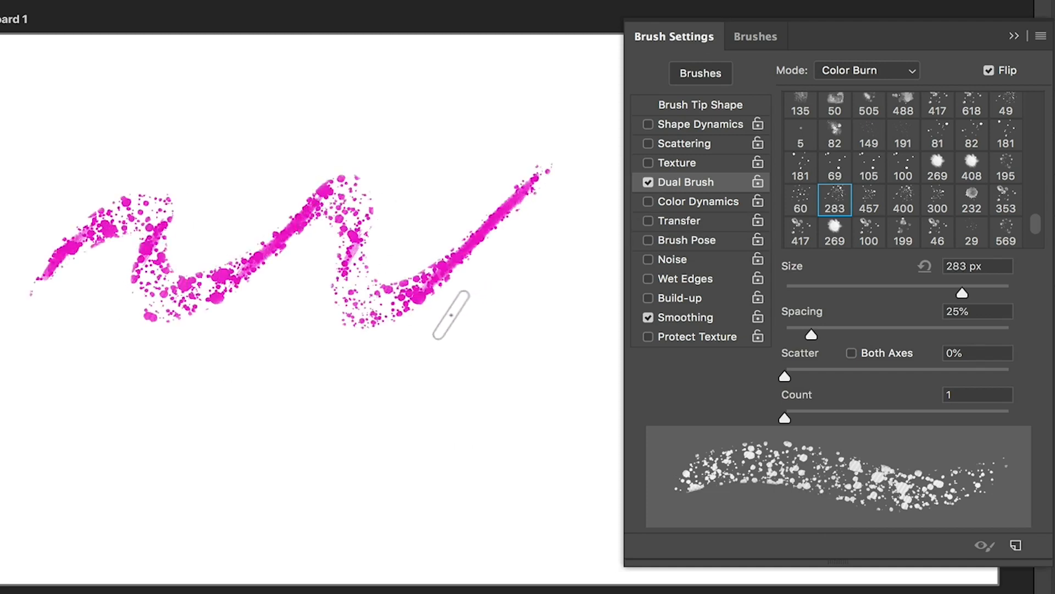
left_click_drag(503, 275, 184, 269)
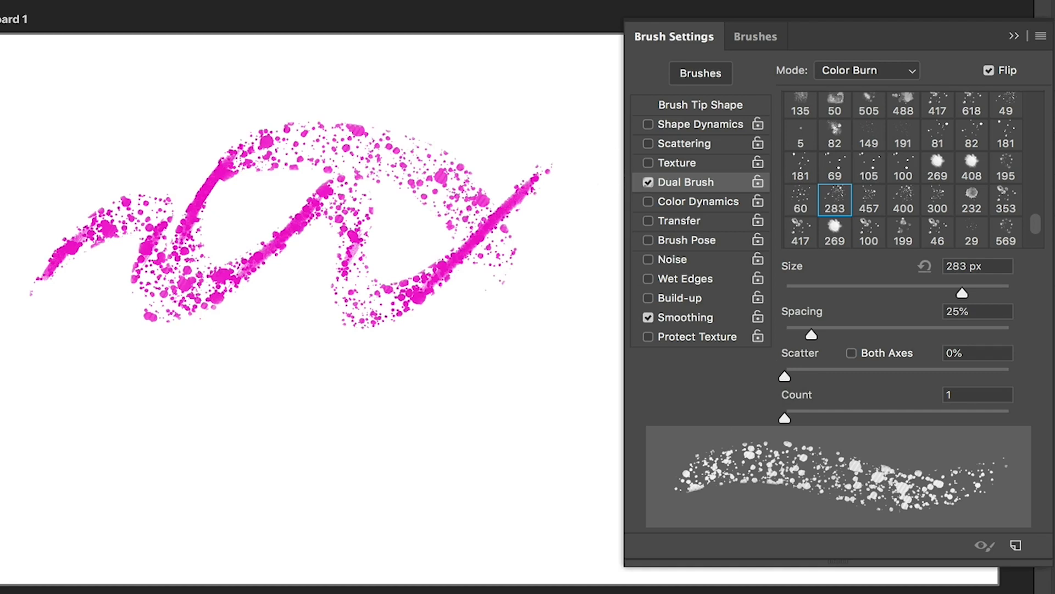
Replace Dual Brush with Color Dynamics on the slash brush and clear the artboard to white.
left_click(648, 182)
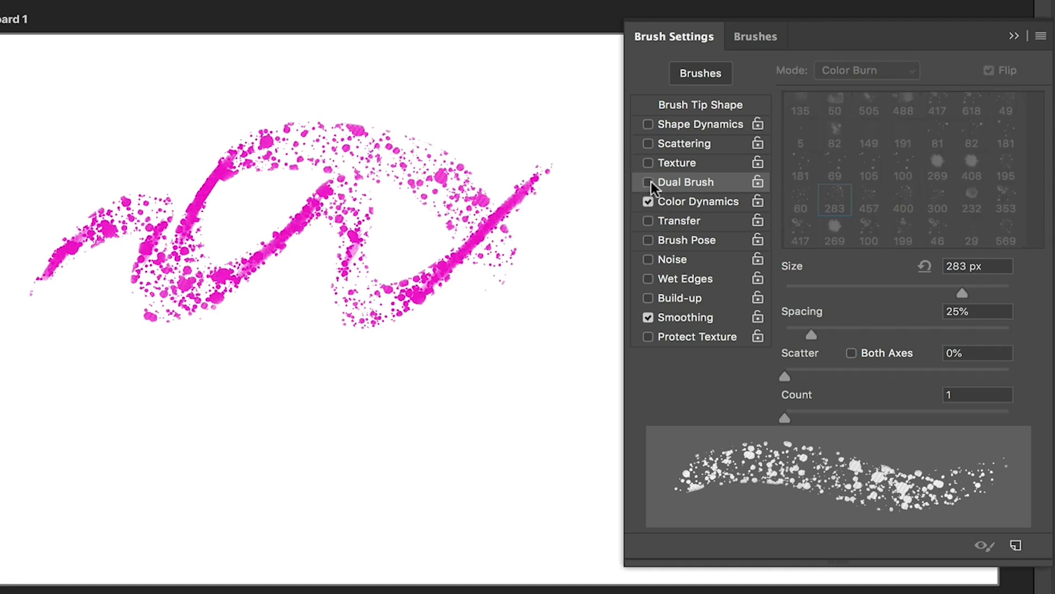
left_click(690, 201)
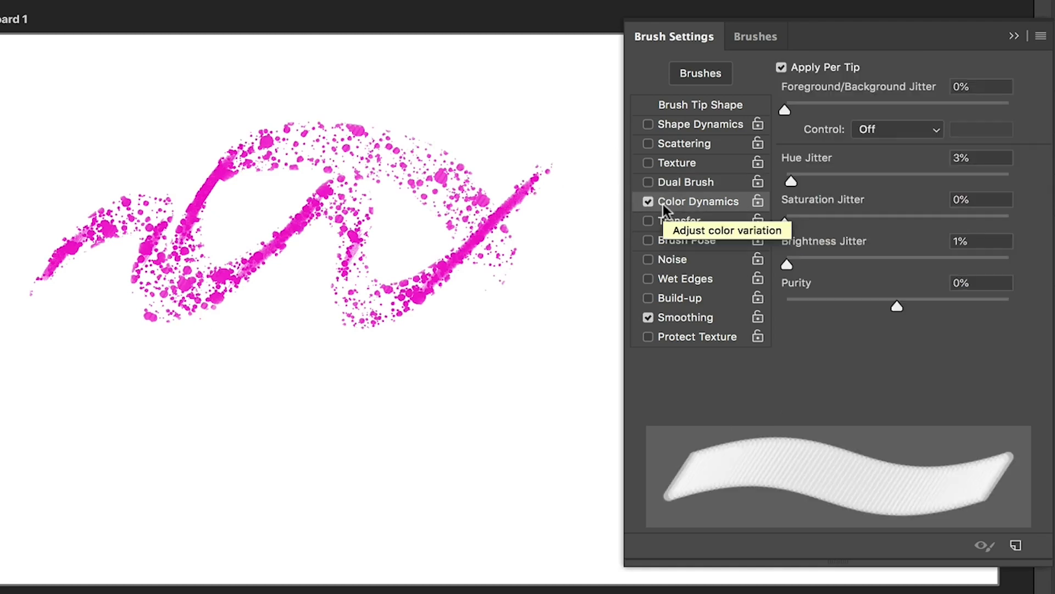
key("super+z")
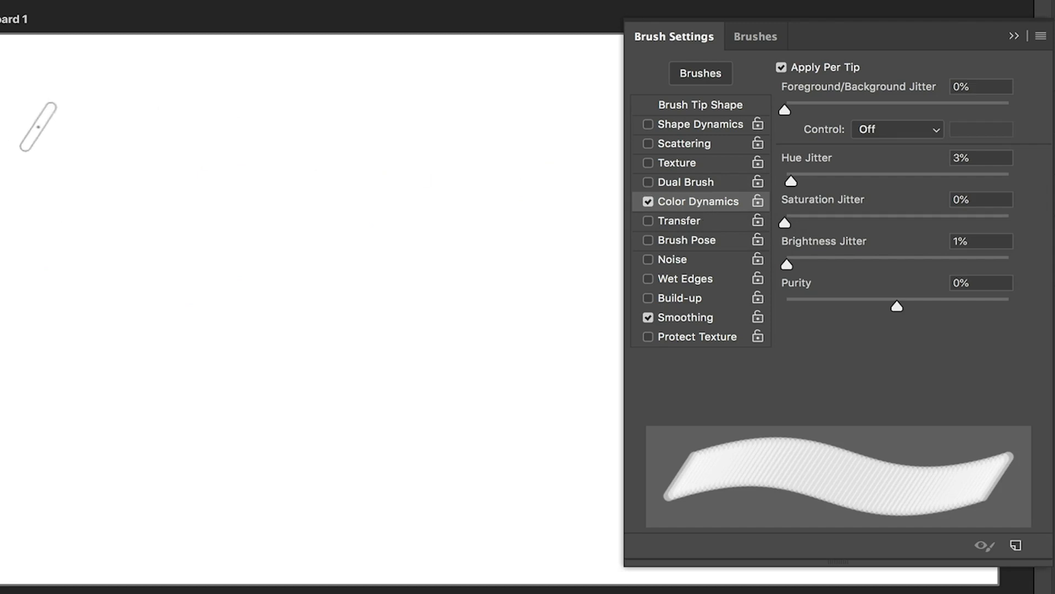
Paint a wavy magenta test stroke with Color Dynamics and set the Foreground/Background Jitter to 100%.
mouse_move(34, 125)
left_mouse_down()
mouse_move(385, 142)
mouse_move(489, 127)
left_mouse_up()
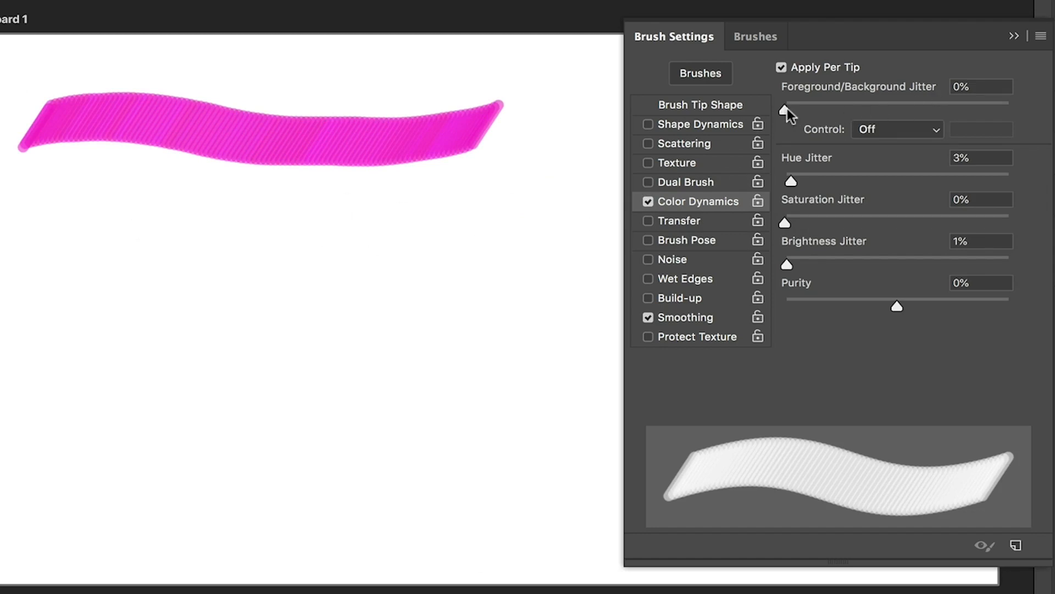
left_click_drag(785, 109, 886, 110)
left_click_drag(962, 117, 1051, 126)
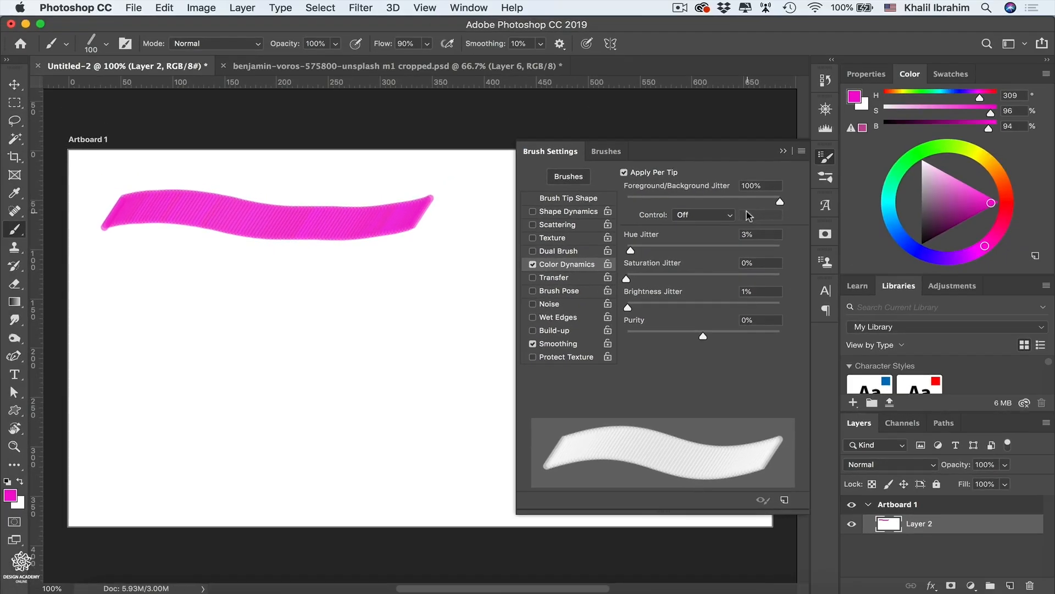
Make the second brush colour a saturated orange with hue 34 and paint a wavy two-colour stroke below the magenta one.
key("x")
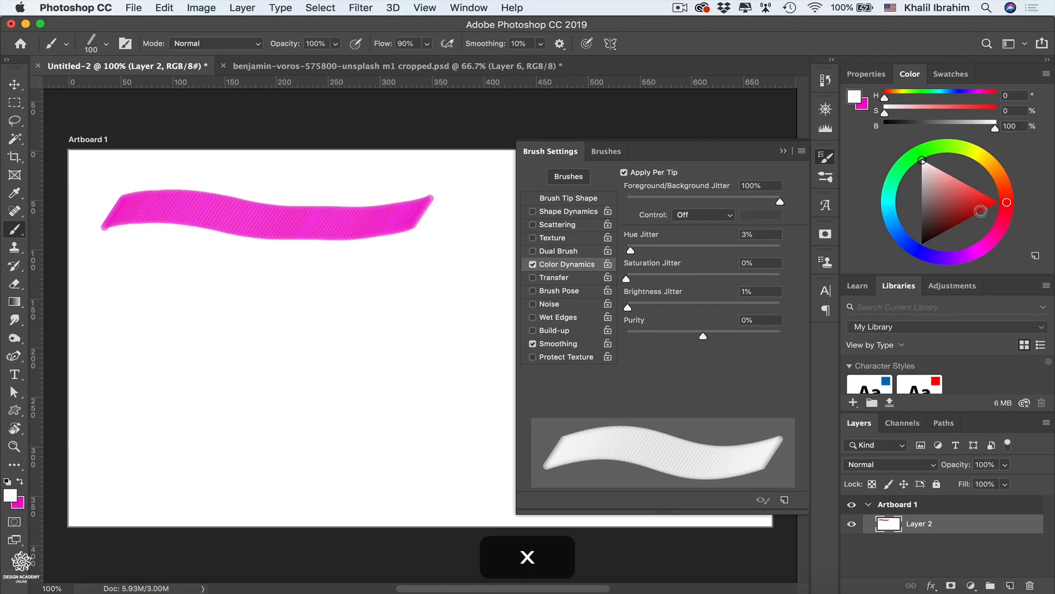
left_click_drag(1000, 168, 994, 171)
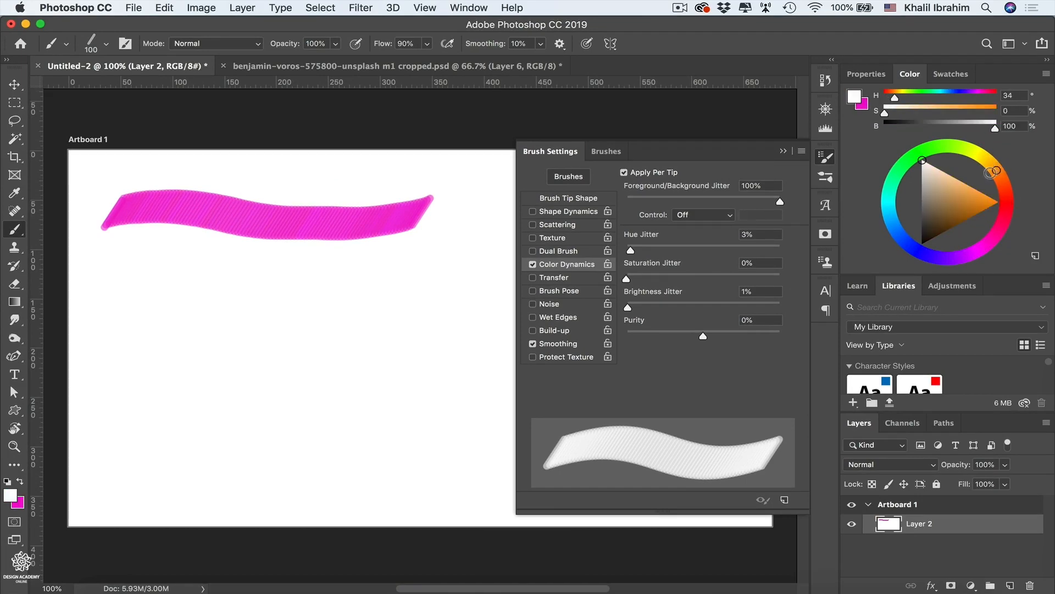
left_click(993, 203)
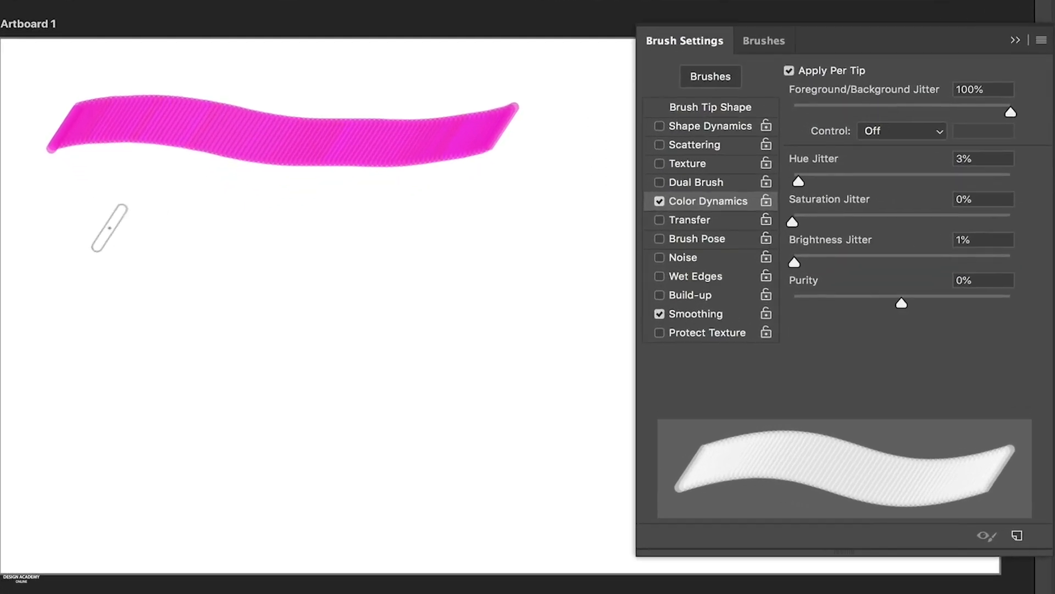
mouse_move(73, 262)
left_mouse_down()
mouse_move(126, 214)
mouse_move(212, 256)
mouse_move(370, 244)
mouse_move(480, 212)
mouse_move(494, 246)
mouse_move(599, 195)
left_mouse_up()
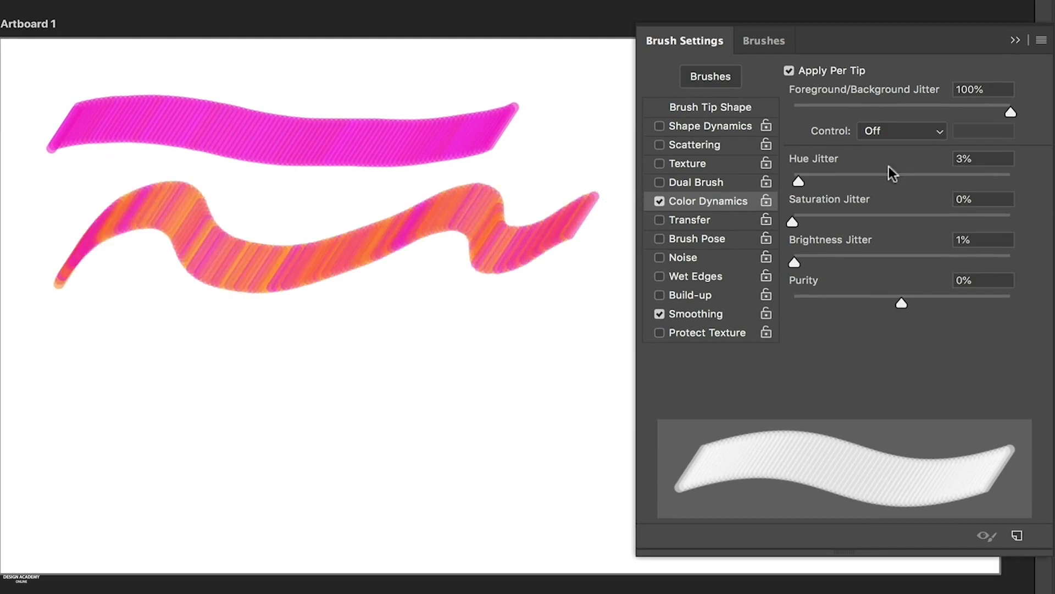
Set Foreground/Background Jitter to 0% and Hue Jitter to 100%, and paint three wavy strokes on the lower artboard.
left_click_drag(1011, 110, 781, 94)
left_click_drag(800, 180, 1013, 186)
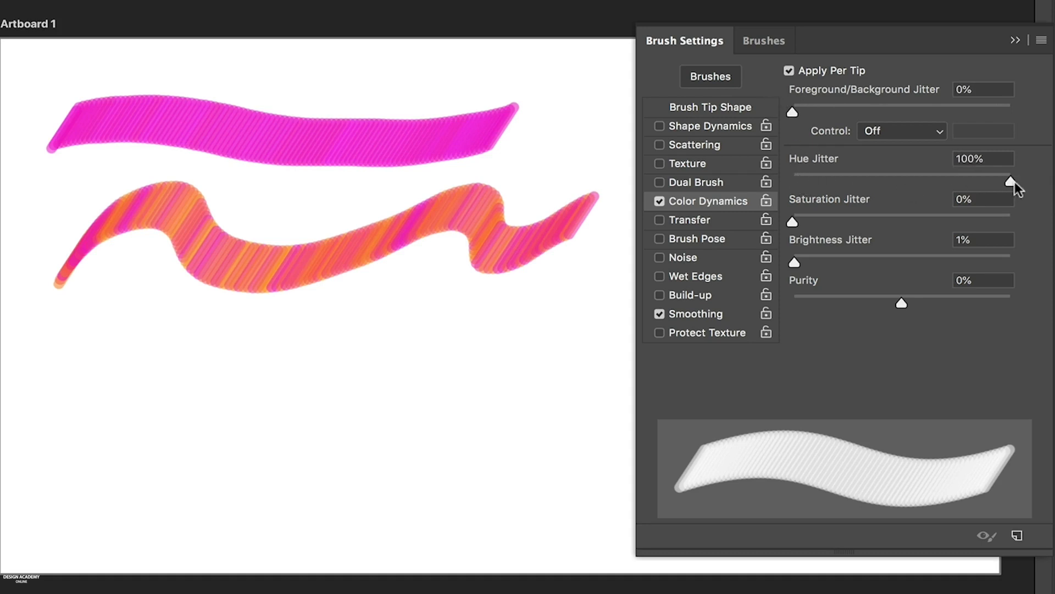
mouse_move(29, 404)
left_mouse_down()
mouse_move(137, 330)
mouse_move(353, 329)
mouse_move(544, 305)
left_mouse_up()
mouse_move(41, 459)
left_mouse_down()
mouse_move(138, 397)
mouse_move(378, 425)
mouse_move(499, 401)
mouse_move(514, 384)
left_mouse_up()
mouse_move(85, 477)
left_mouse_down()
mouse_move(263, 468)
mouse_move(360, 452)
left_mouse_up()
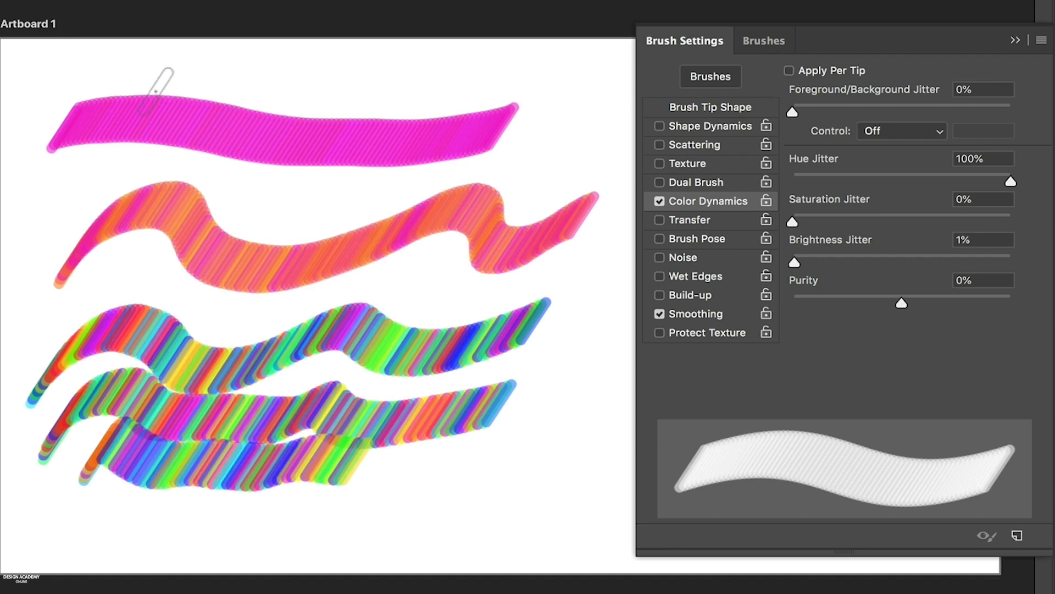
Turn off Apply Per Tip and paint a series of overlapping wavy strokes across the upper half of the artboard.
mouse_move(165, 82)
left_mouse_down()
mouse_move(242, 84)
mouse_move(344, 71)
mouse_move(400, 89)
mouse_move(502, 80)
left_mouse_up()
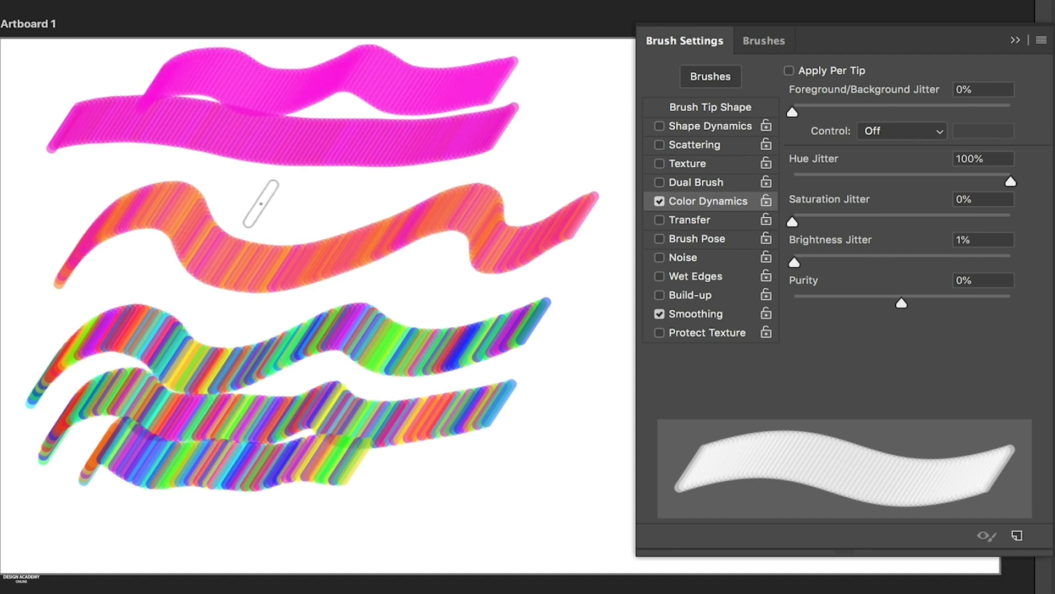
mouse_move(249, 223)
left_mouse_down()
mouse_move(279, 191)
mouse_move(349, 203)
mouse_move(435, 168)
mouse_move(556, 151)
left_mouse_up()
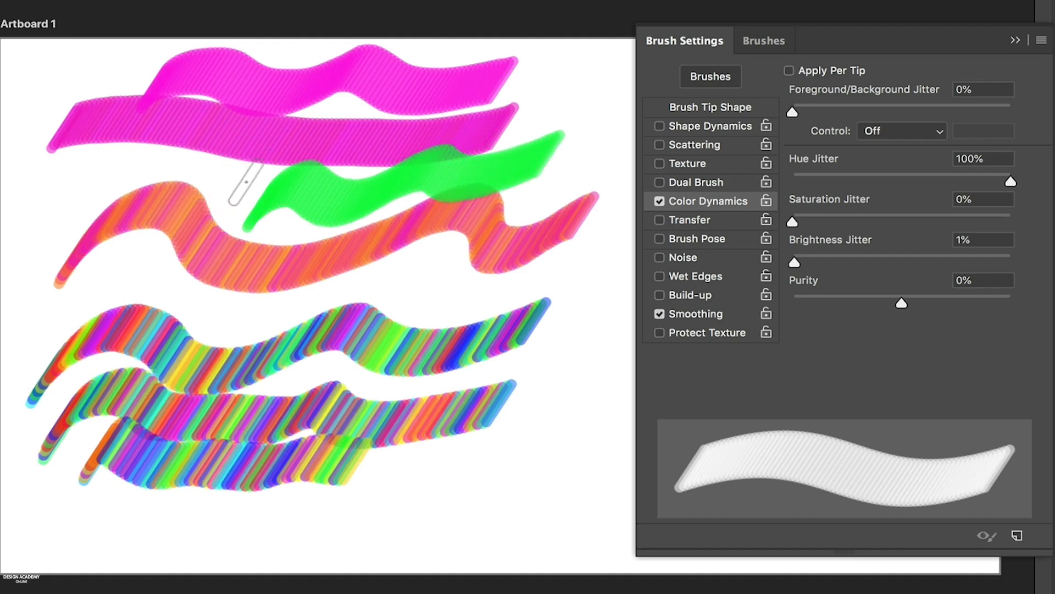
mouse_move(231, 204)
left_mouse_down()
mouse_move(321, 145)
mouse_move(437, 157)
mouse_move(552, 102)
left_mouse_up()
mouse_move(600, 171)
left_mouse_down()
mouse_move(223, 207)
mouse_move(164, 187)
mouse_move(556, 102)
mouse_move(231, 125)
left_mouse_up()
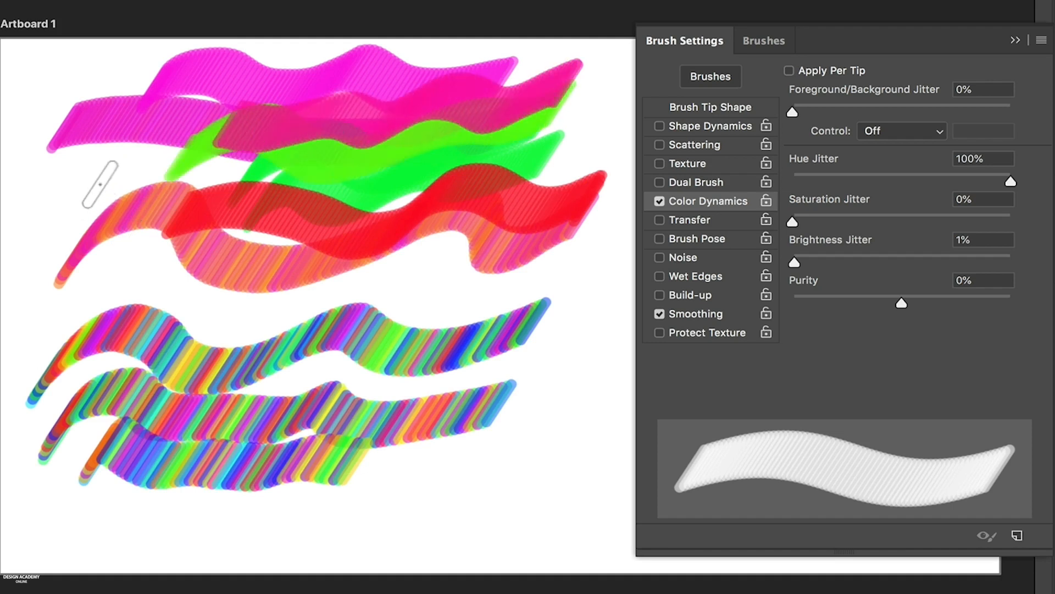
left_click_drag(92, 198, 359, 188)
left_click_drag(108, 242, 418, 198)
mouse_move(125, 281)
left_mouse_down()
mouse_move(473, 209)
mouse_move(517, 220)
left_mouse_up()
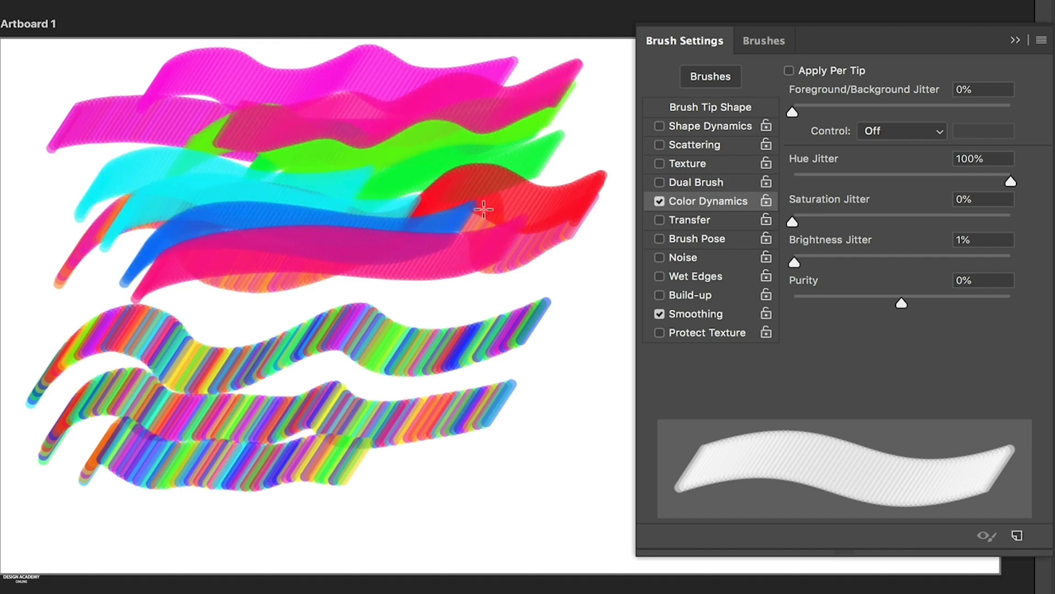
left_click_drag(192, 316, 514, 236)
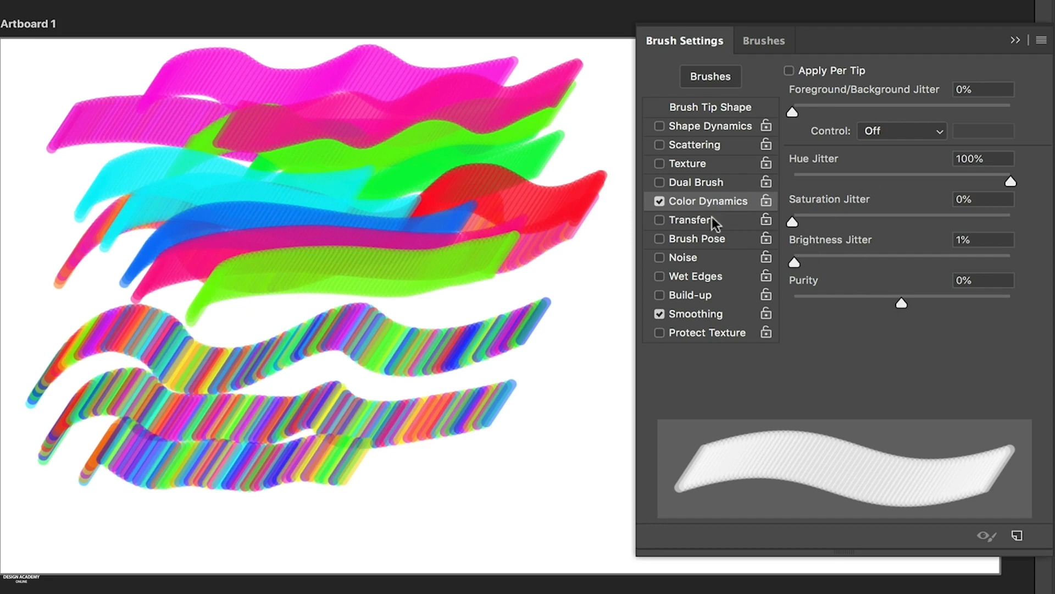
Replace Color Dynamics with Transfer on the slash brush and clear the artboard to white.
left_click(659, 202)
left_click(657, 220)
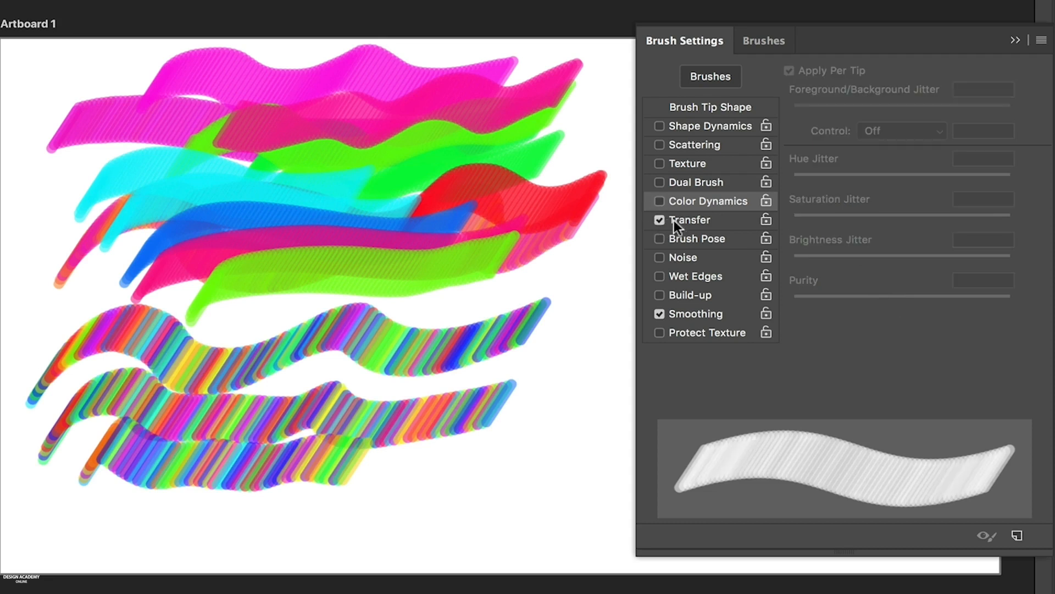
left_click(695, 217)
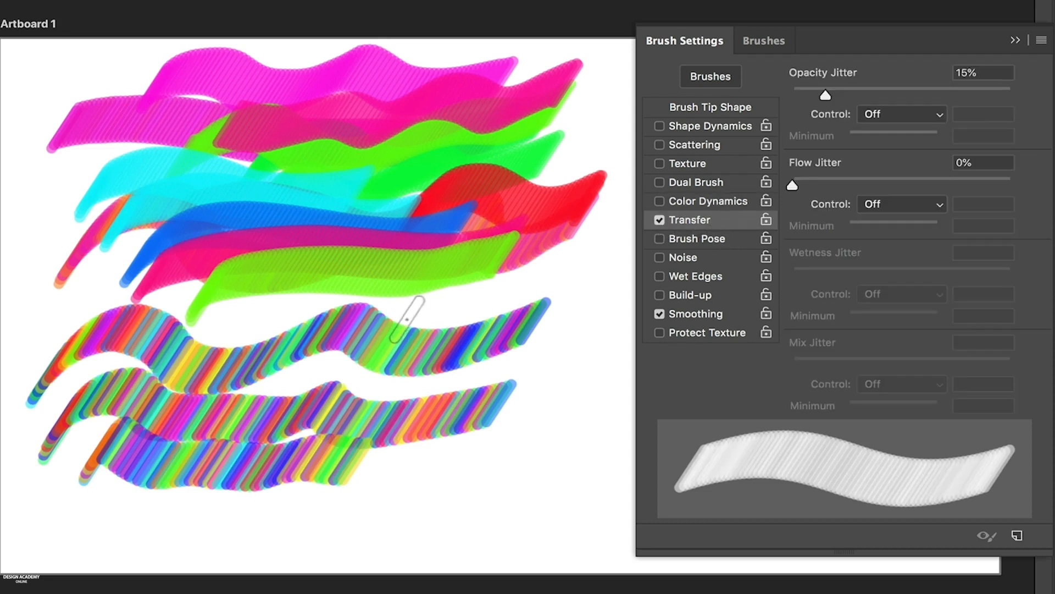
key("ctrl+a")
key("Delete")
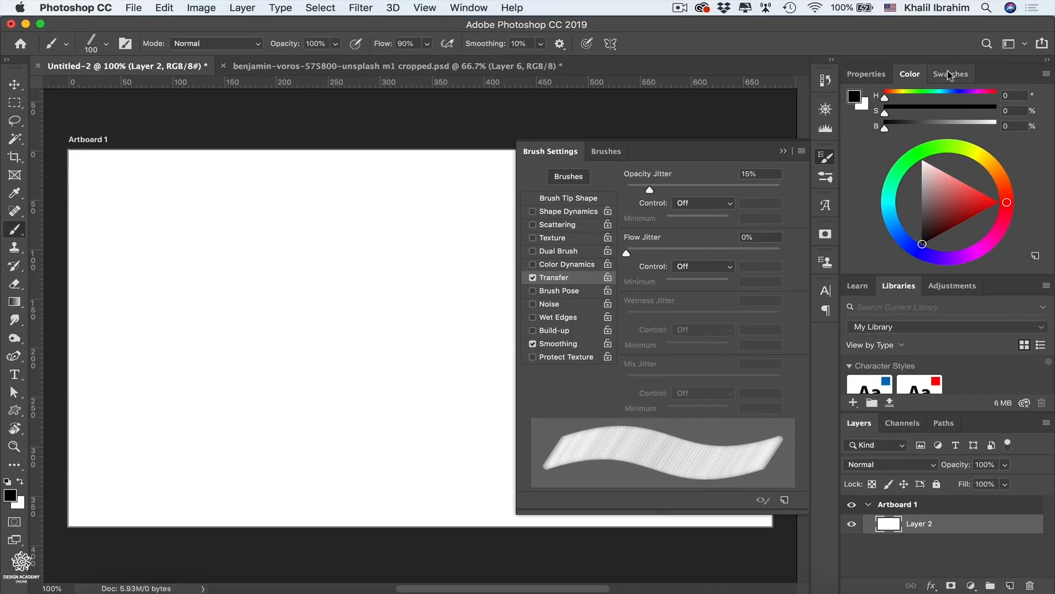
Set the background colour to orange and the foreground colour to magenta from the recent swatches.
left_click(949, 76)
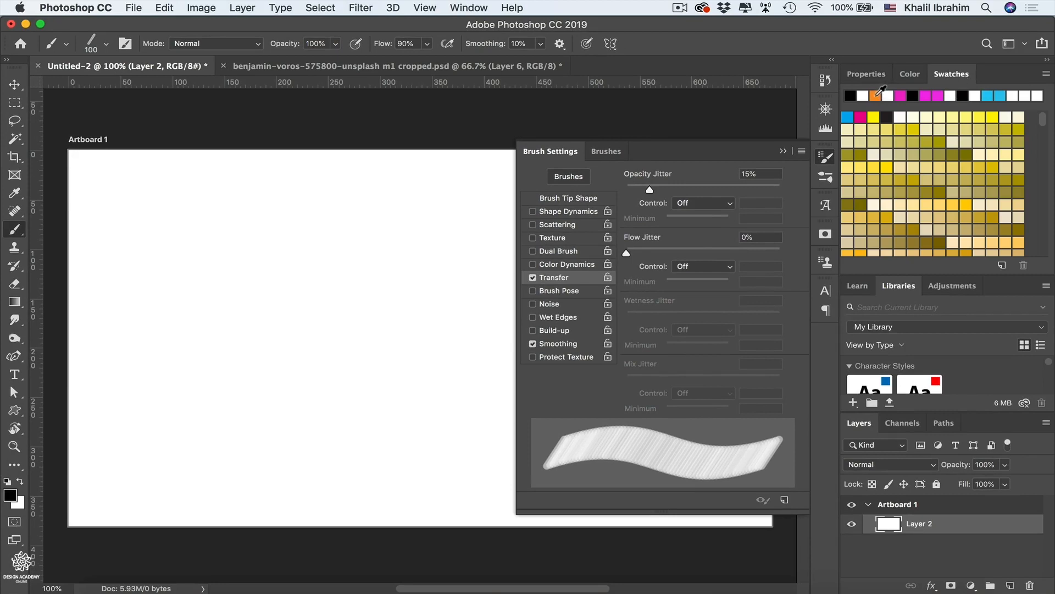
left_click(879, 95)
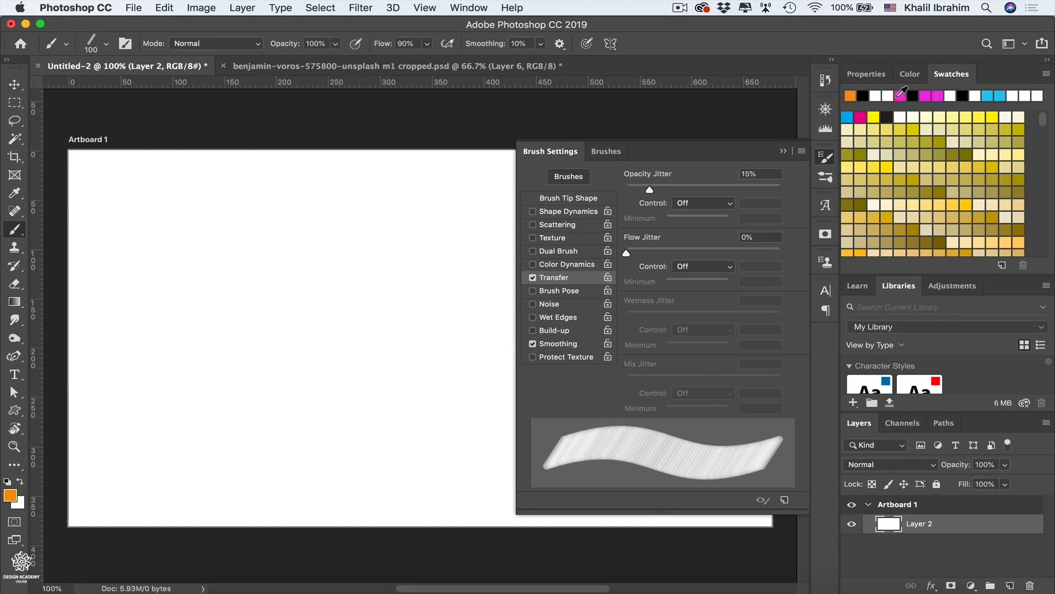
key("x")
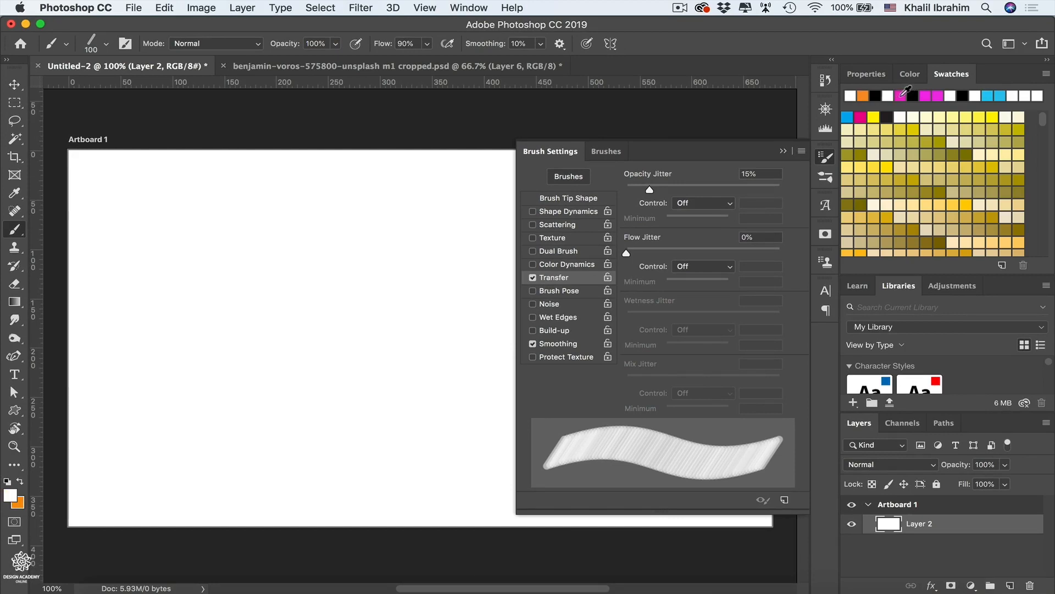
left_click(901, 96)
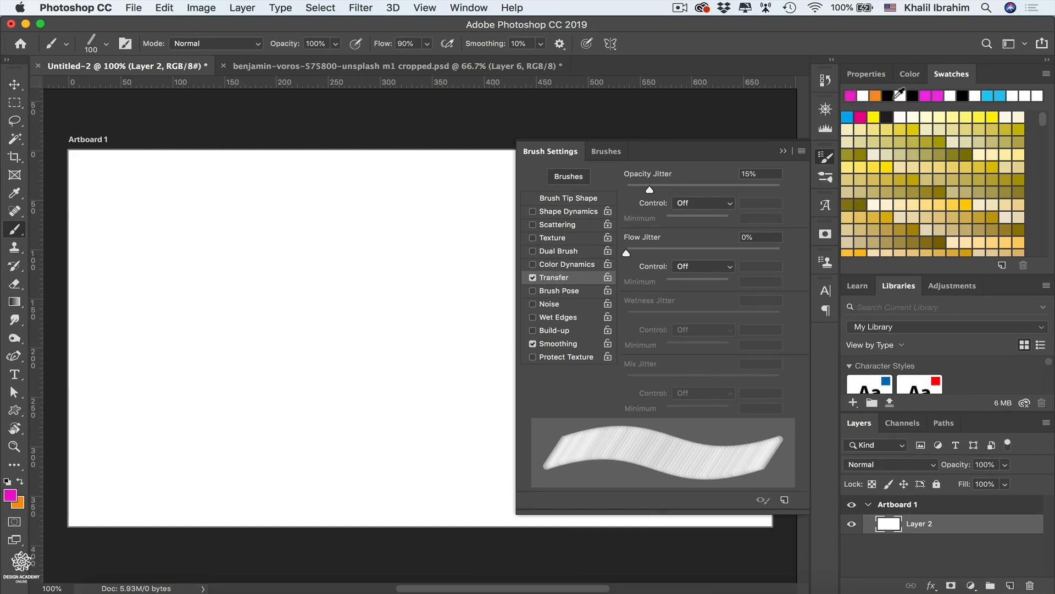
left_click(910, 74)
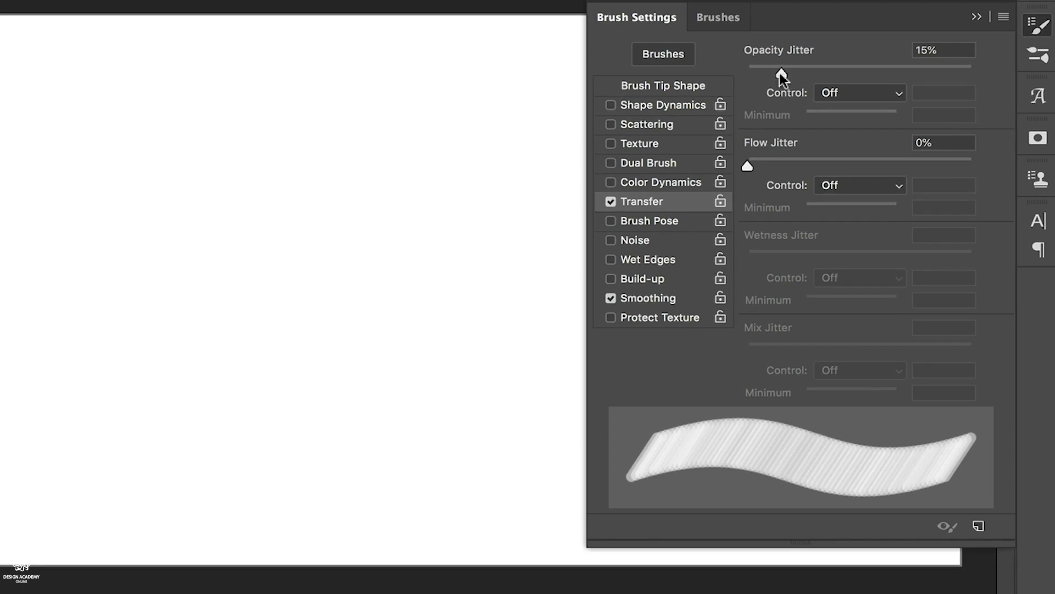
Set the Transfer opacity jitter to 92% and the flow jitter to 86%, painting a test stroke after each change.
left_click_drag(779, 74, 954, 78)
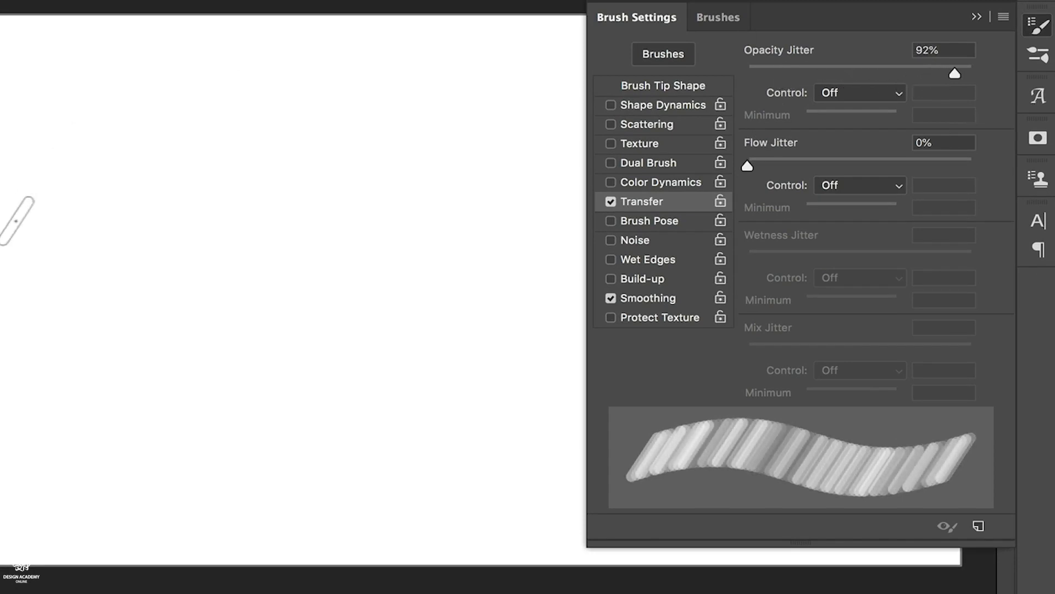
mouse_move(5, 240)
left_mouse_down()
mouse_move(78, 176)
mouse_move(82, 205)
mouse_move(107, 228)
mouse_move(181, 174)
mouse_move(508, 174)
left_mouse_up()
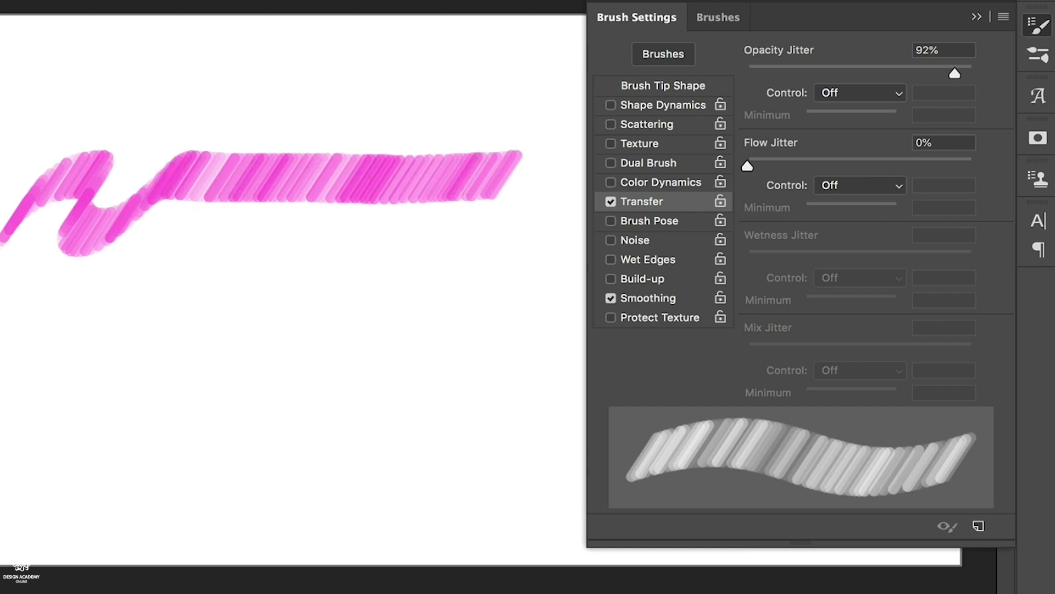
left_click_drag(745, 164, 935, 177)
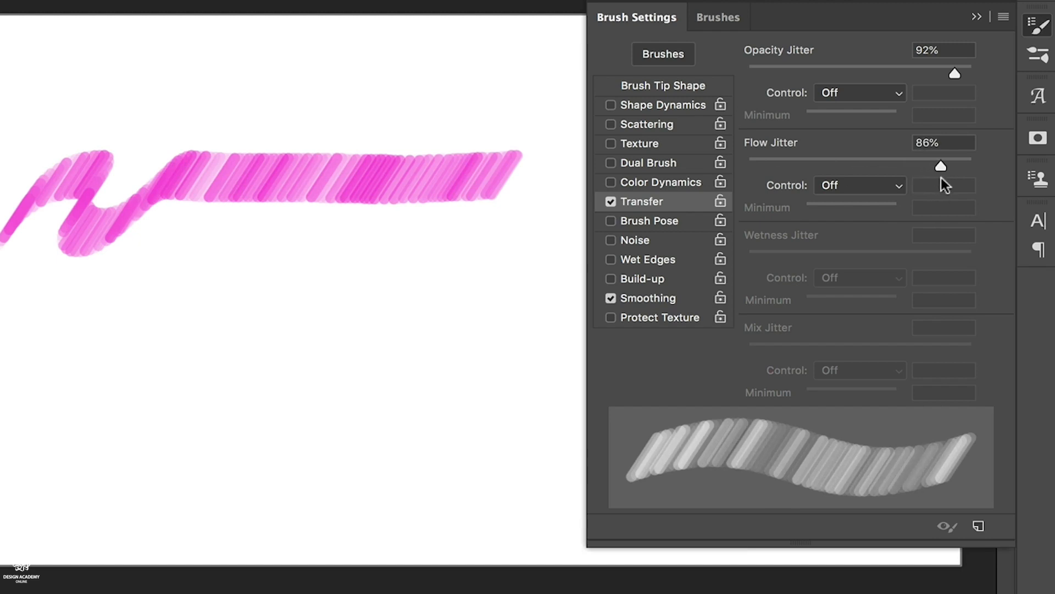
mouse_move(8, 327)
left_mouse_down()
mouse_move(72, 308)
mouse_move(308, 299)
mouse_move(509, 306)
left_mouse_up()
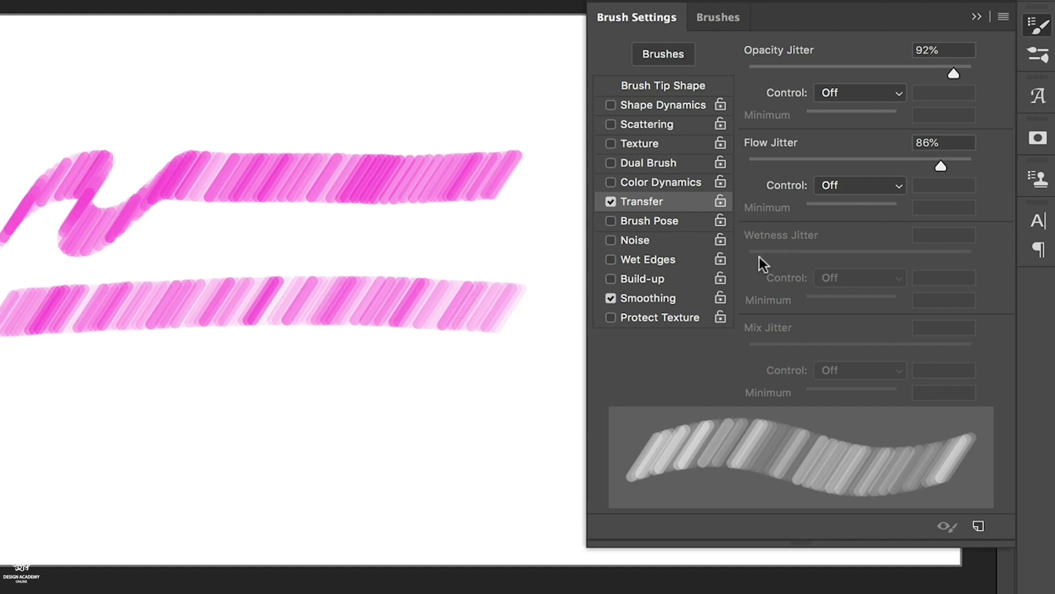
Add Noise to the brush and paint two overlapping wavy strokes on the lower part of the artboard.
left_click(610, 241)
left_click(15, 427)
mouse_move(16, 426)
left_mouse_down()
mouse_move(91, 402)
mouse_move(185, 422)
mouse_move(292, 410)
mouse_move(379, 416)
mouse_move(498, 377)
mouse_move(511, 354)
left_mouse_up()
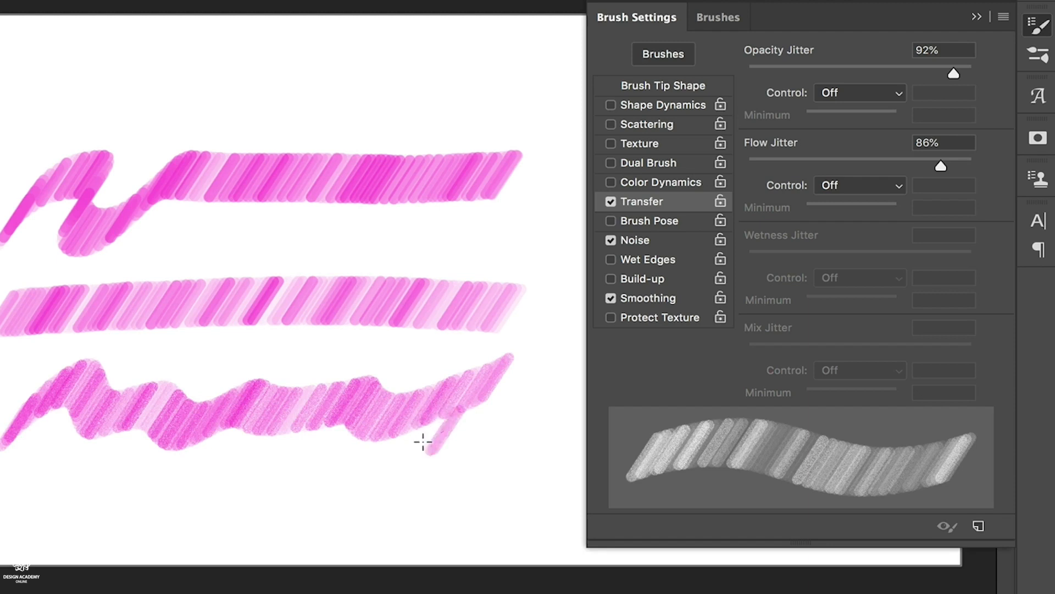
left_click_drag(423, 441, 131, 463)
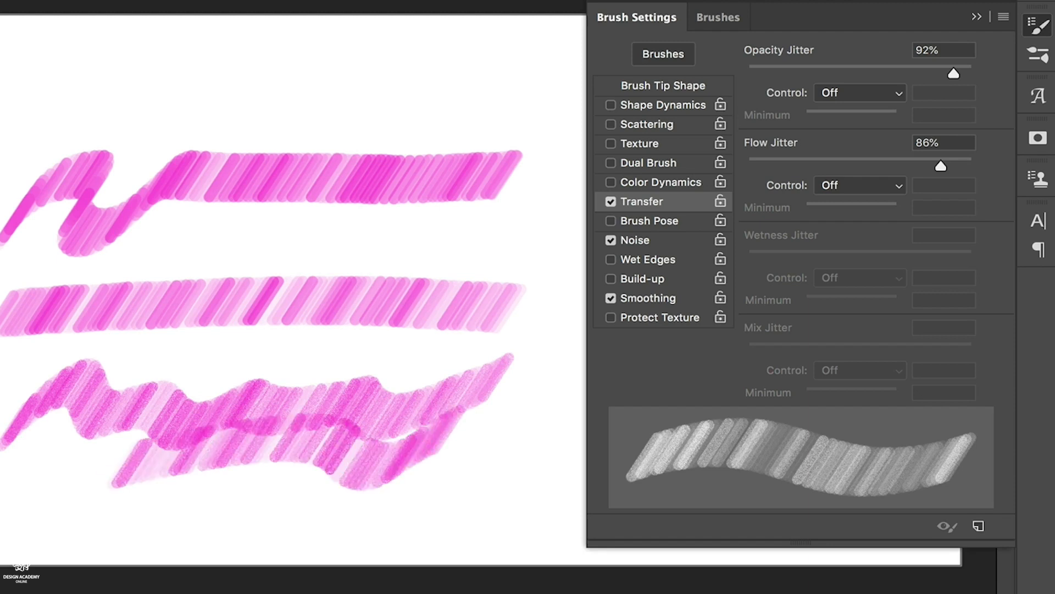
Replace Noise with Wet Edges and paint a wavy stroke above the existing ones.
left_click(610, 259)
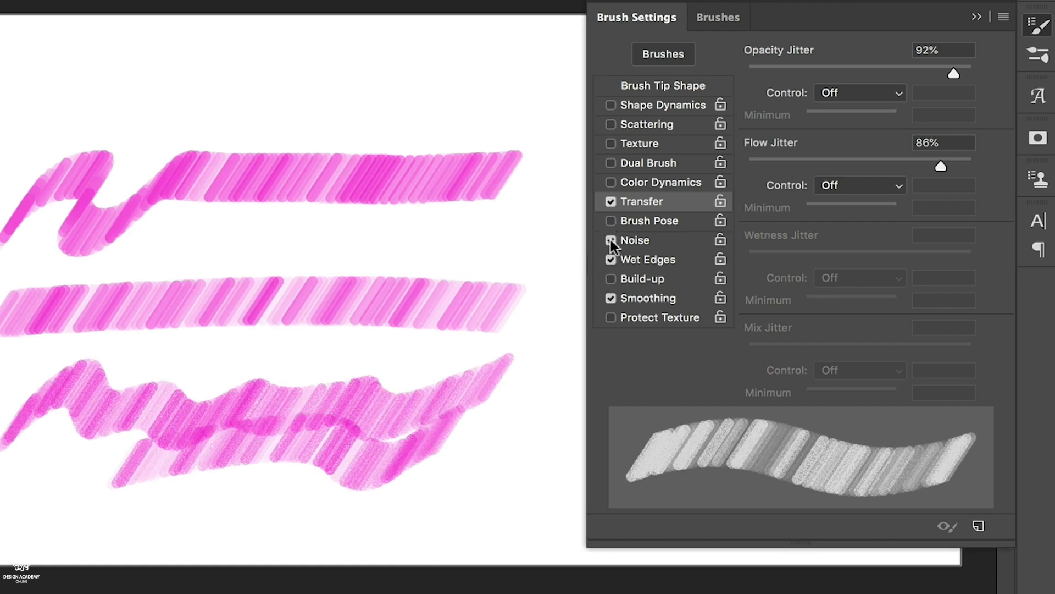
left_click(610, 240)
mouse_move(451, 82)
left_mouse_down()
mouse_move(285, 94)
mouse_move(90, 66)
mouse_move(14, 138)
mouse_move(27, 115)
mouse_move(13, 138)
mouse_move(22, 126)
left_mouse_up()
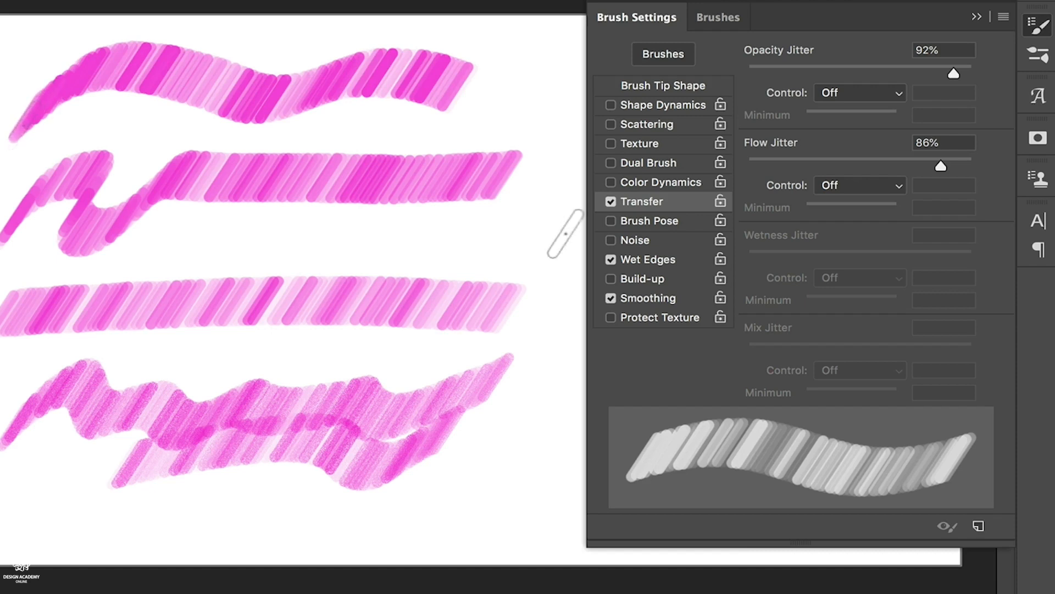
Stamp two single slashes beside the strokes with Build-up enabled and a third one with it disabled.
left_click(611, 279)
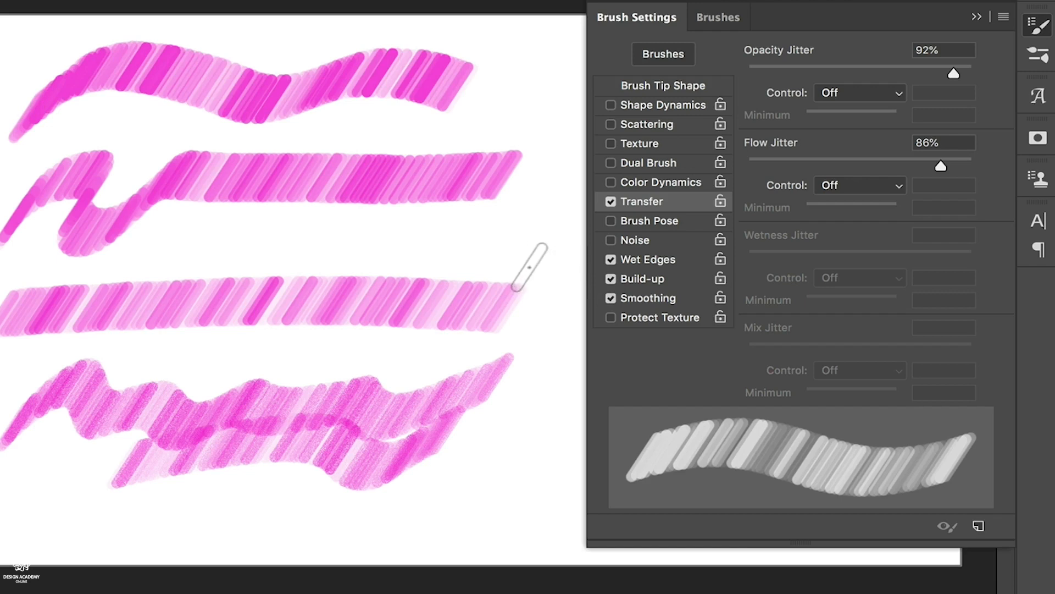
left_click(522, 238)
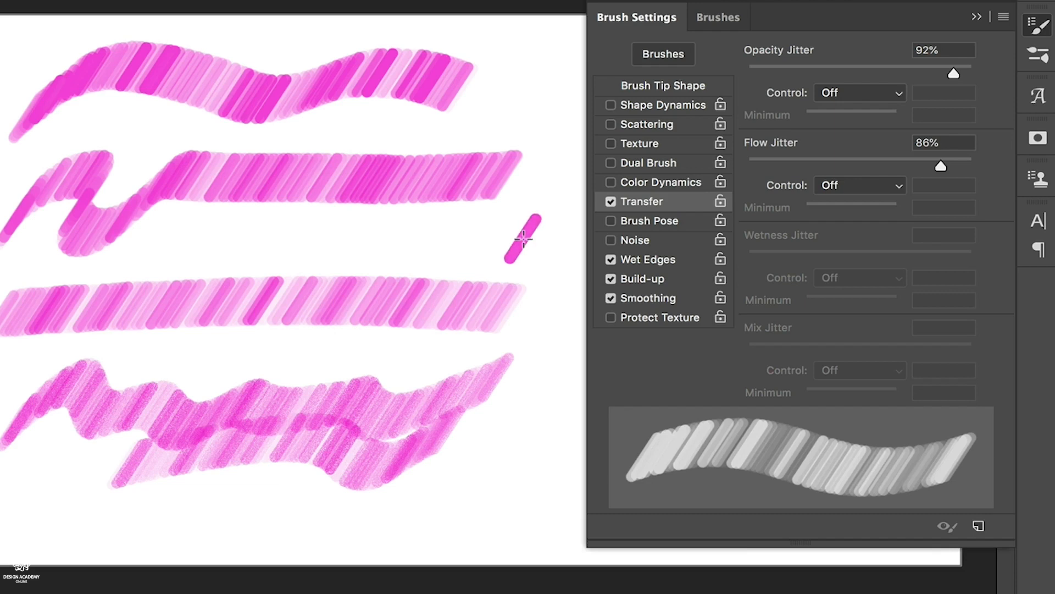
left_click(463, 236)
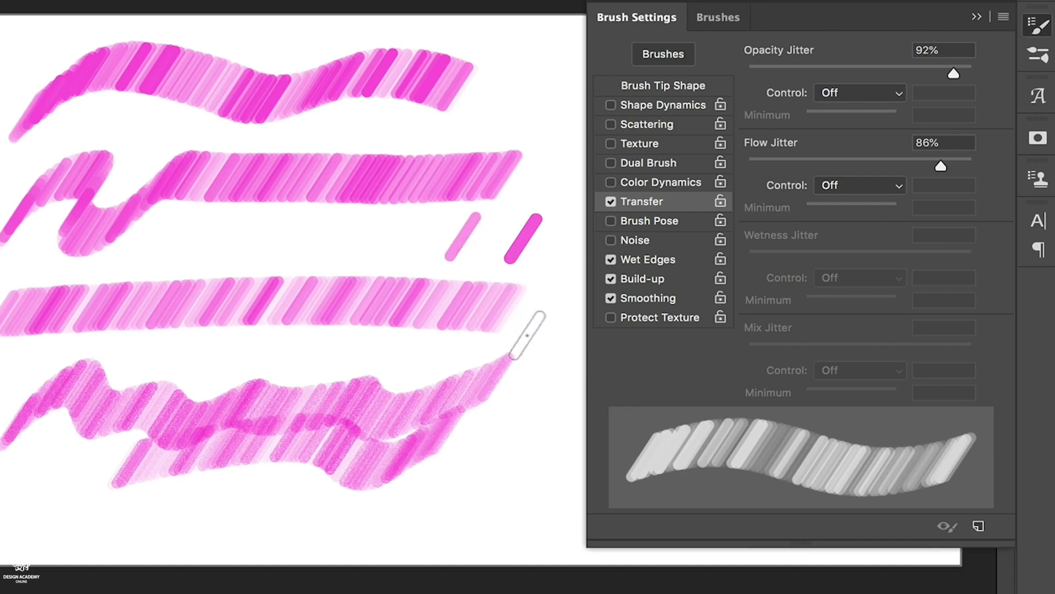
left_click(610, 278)
left_click(557, 244)
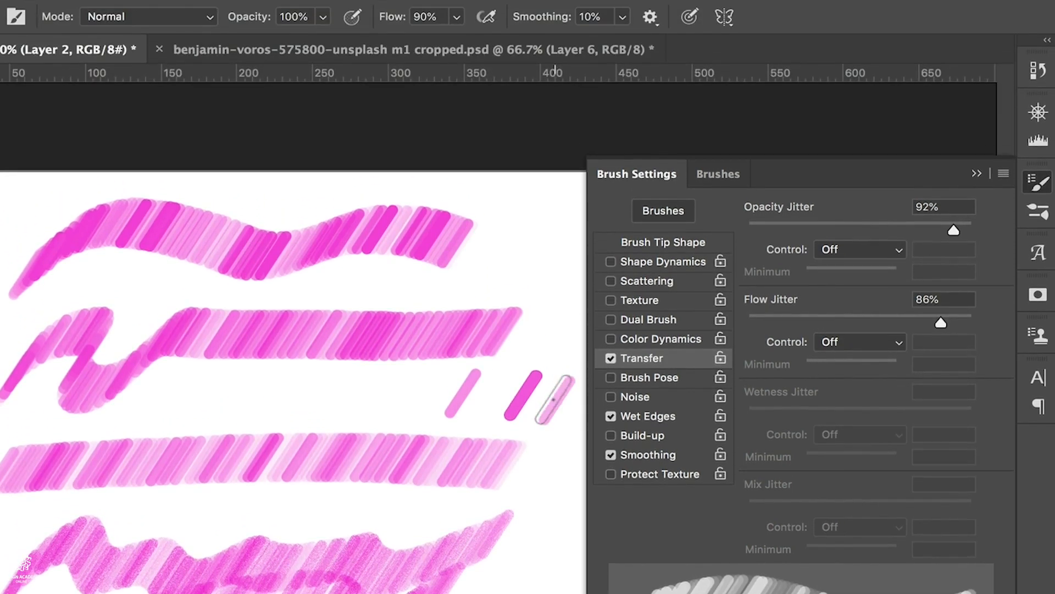
Enable airbrush-style build-up, stamp a single slash near the artboard's upper strokes, and turn on Protect Texture.
left_click(487, 18)
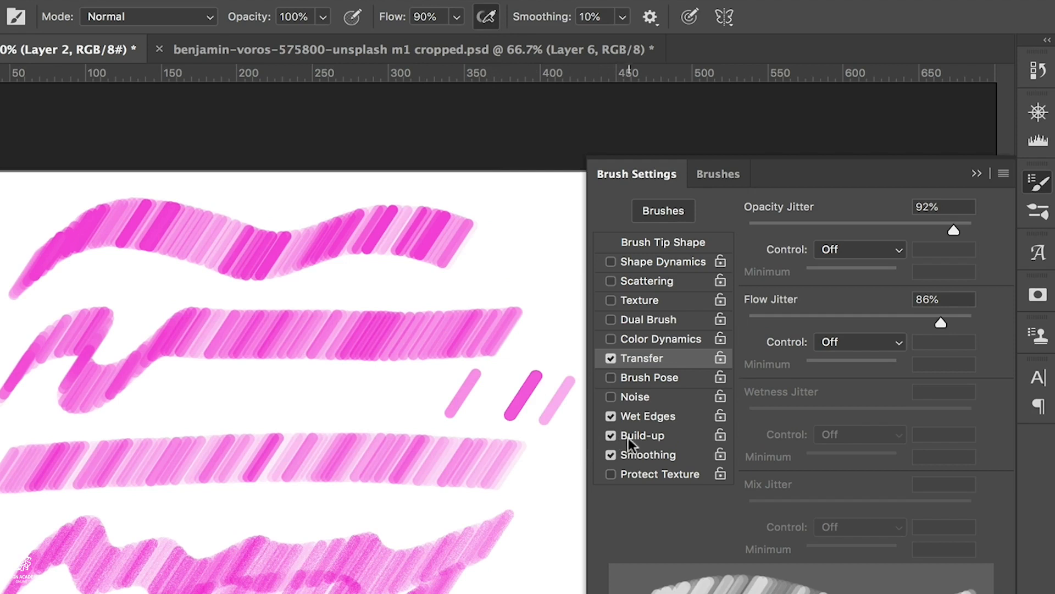
left_click(535, 265)
left_click_drag(535, 265, 534, 267)
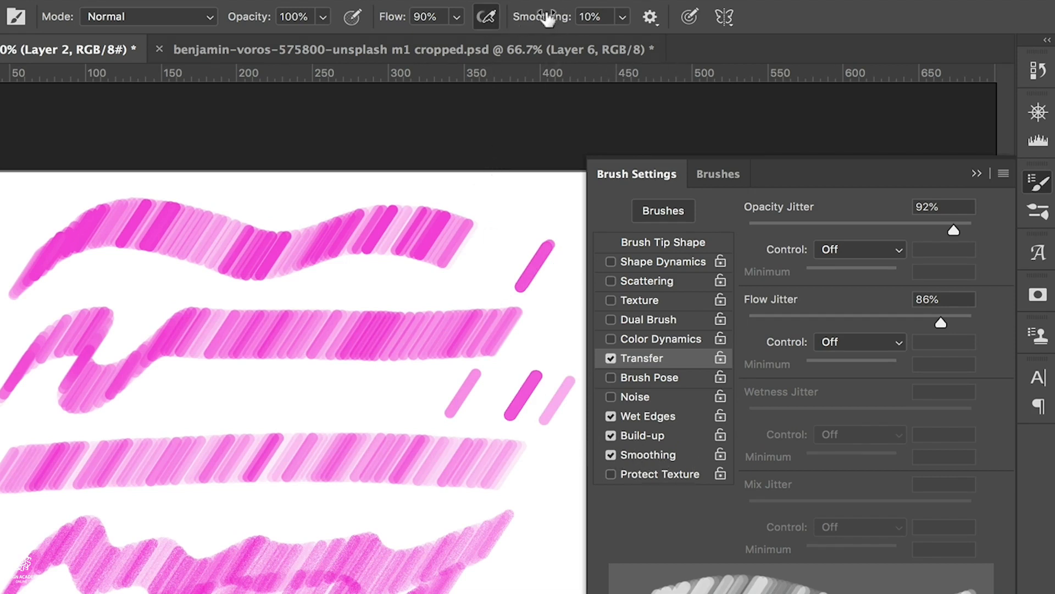
left_click(611, 475)
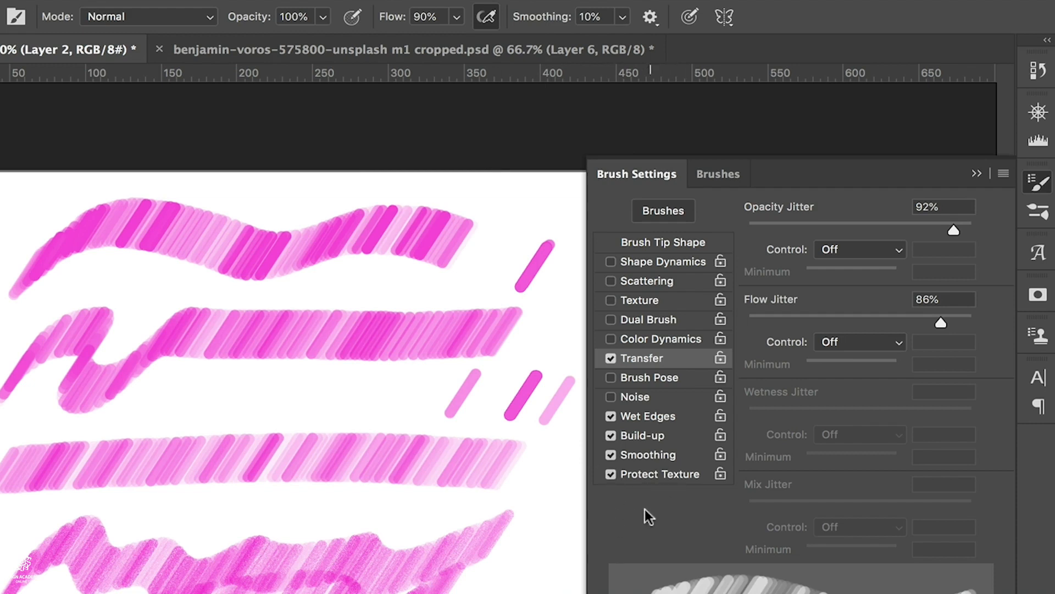